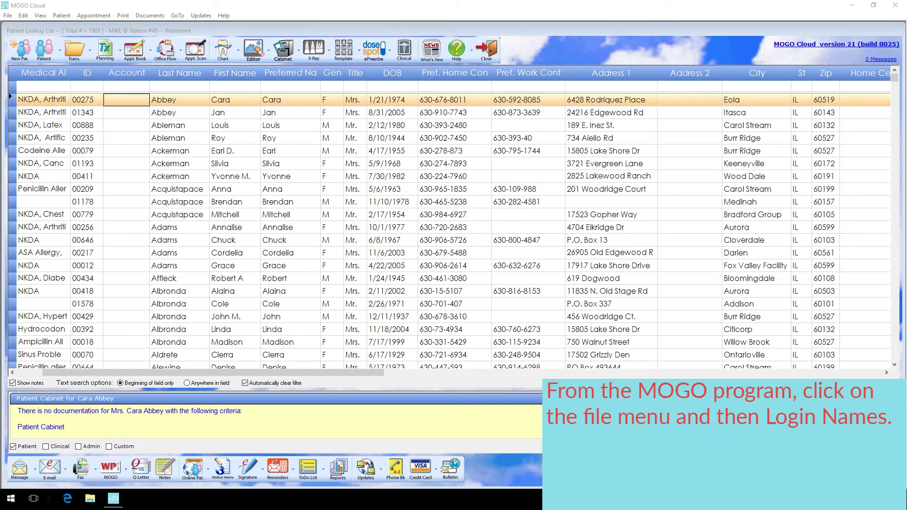
# - Open the Login Name setup from the File menu and select the staff login without MOGO Online access
pyautogui.hotkey('alt', 'f')
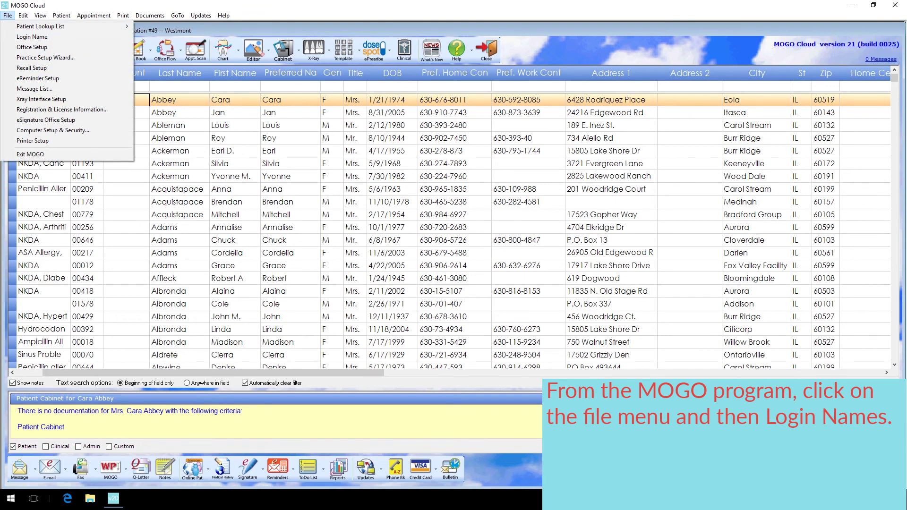
pyautogui.press('Escape')
pyautogui.hotkey('alt', 'f')
pyautogui.press('Down')
pyautogui.press('Down')
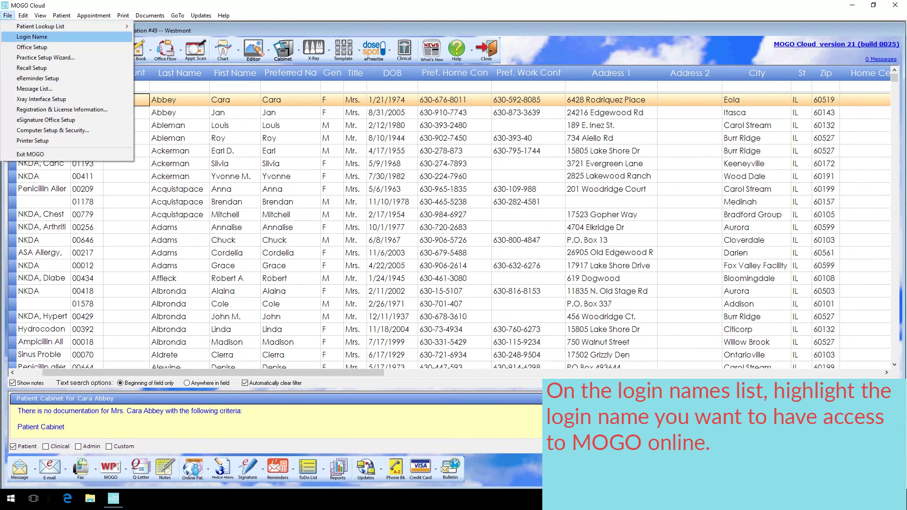
pyautogui.press('Return')
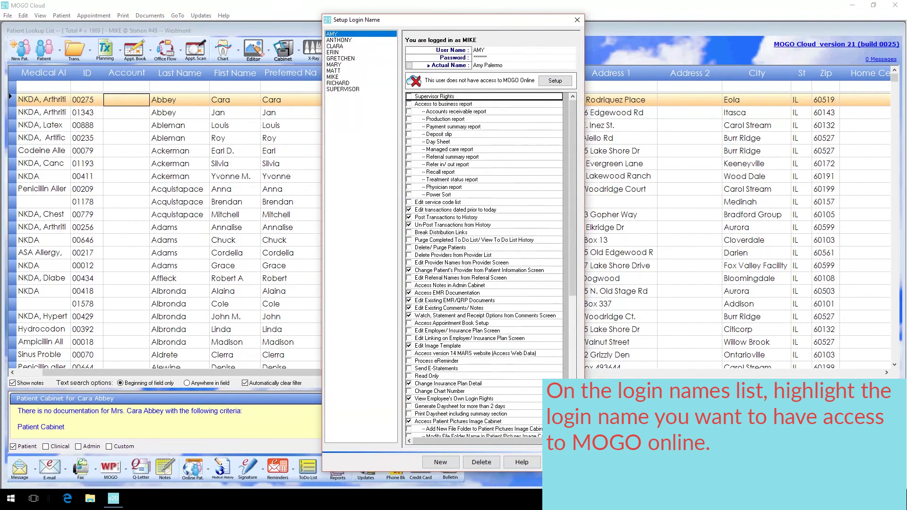
pyautogui.press('Down')
pyautogui.press('Down')
pyautogui.press('Down')
pyautogui.press('Down')
pyautogui.press('Down')
pyautogui.press('Down')
pyautogui.press('Down')
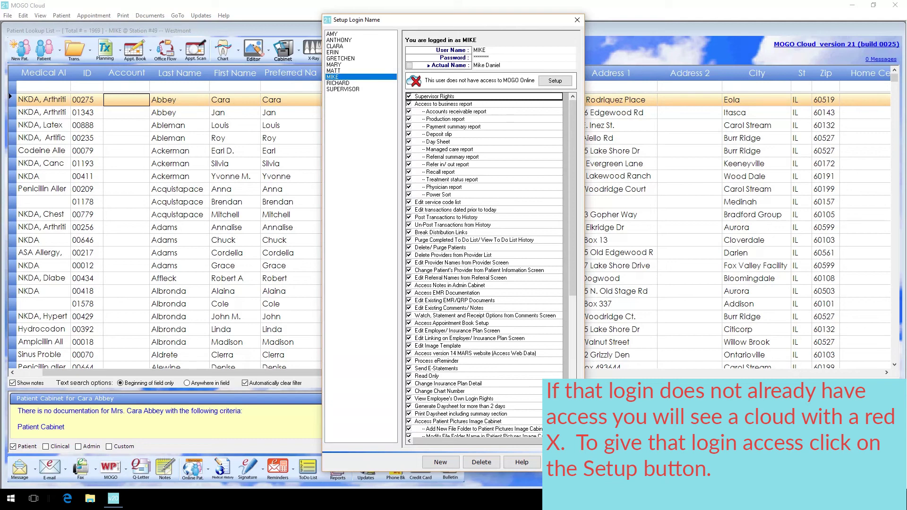
# - Enable MOGO Online access for the login with the home e-mail filled in, and save it
pyautogui.click(555, 81)
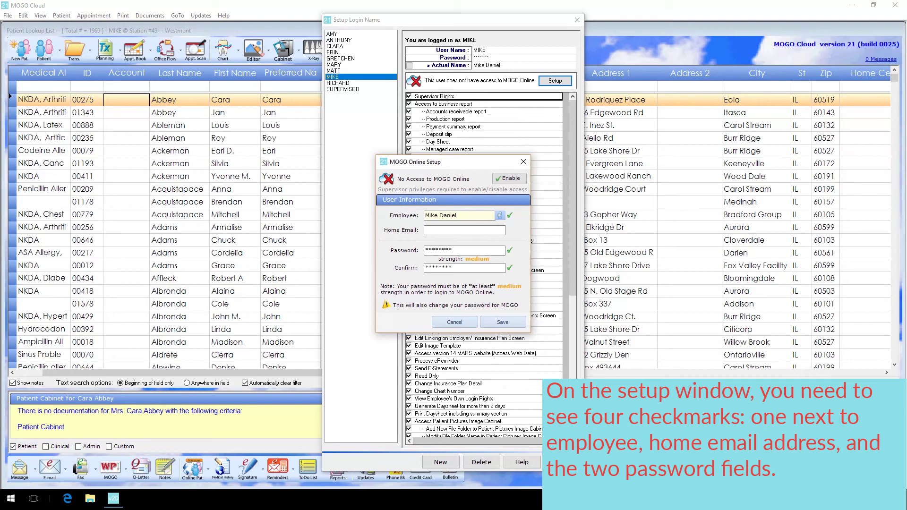
pyautogui.click(465, 230)
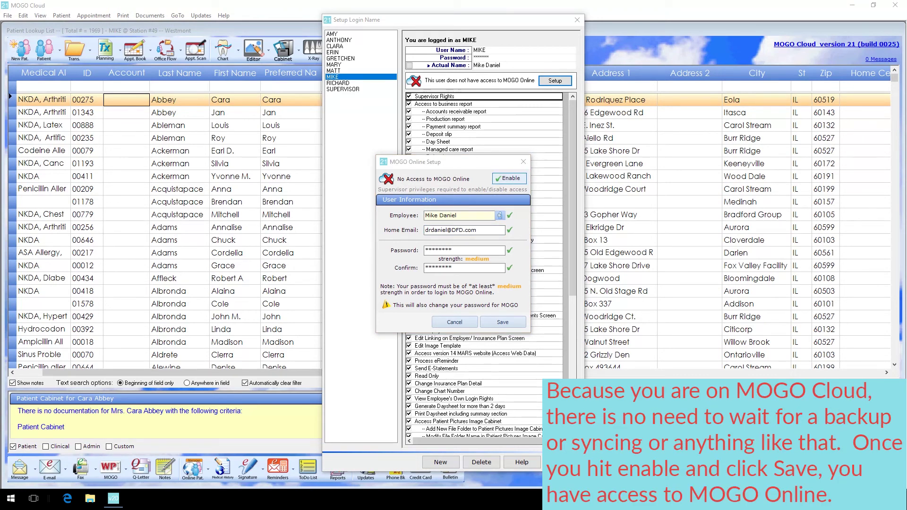
pyautogui.click(510, 178)
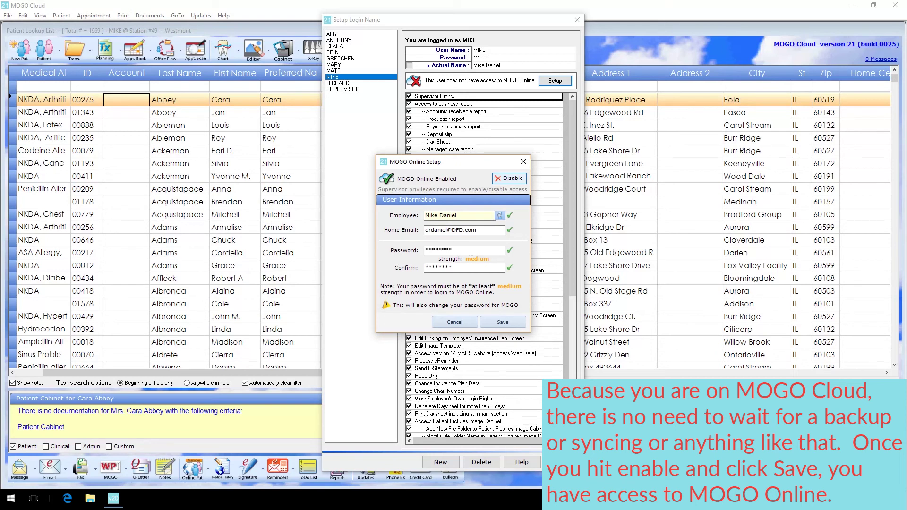
pyautogui.click(503, 322)
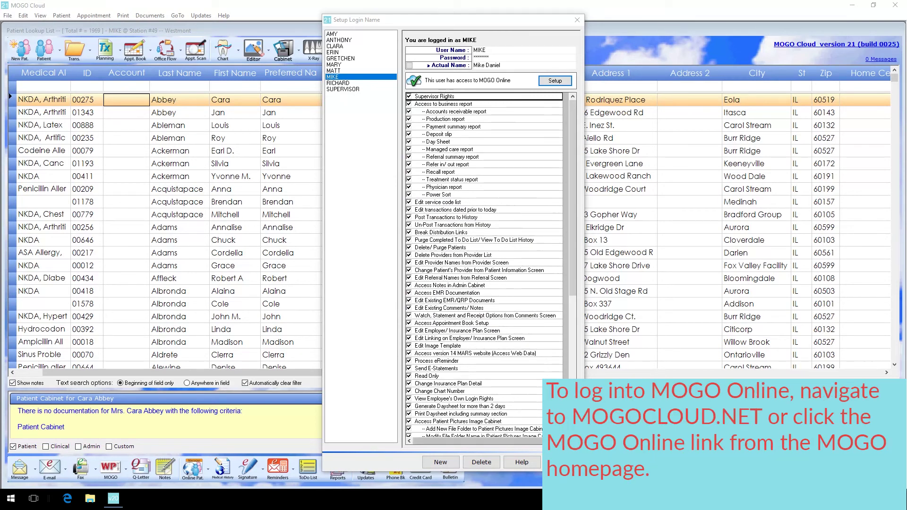
# - Close the login setup and open the MOGO Home Page from the GoTo menu
pyautogui.press('Escape')
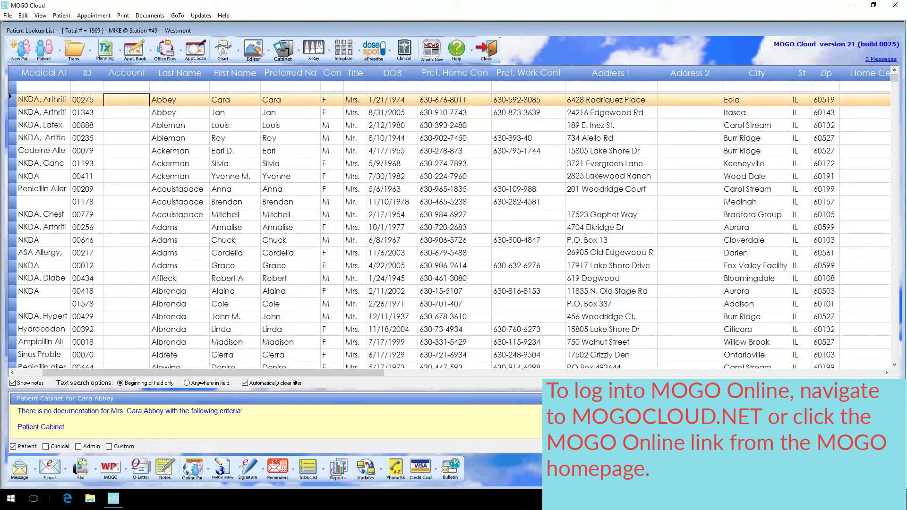
pyautogui.hotkey('alt', 'g')
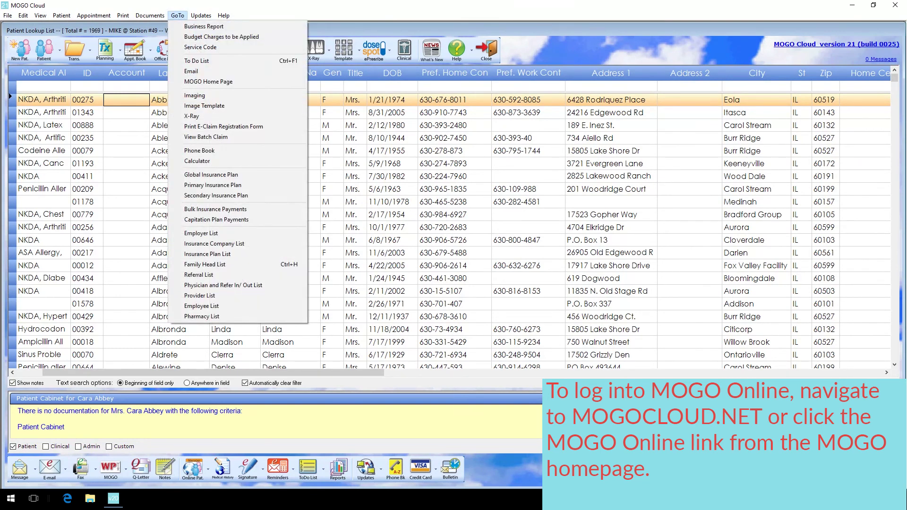
pyautogui.press('Down')
pyautogui.press('Down')
pyautogui.press('Down')
pyautogui.press('Down')
pyautogui.press('Down')
pyautogui.press('Down')
pyautogui.press('Return')
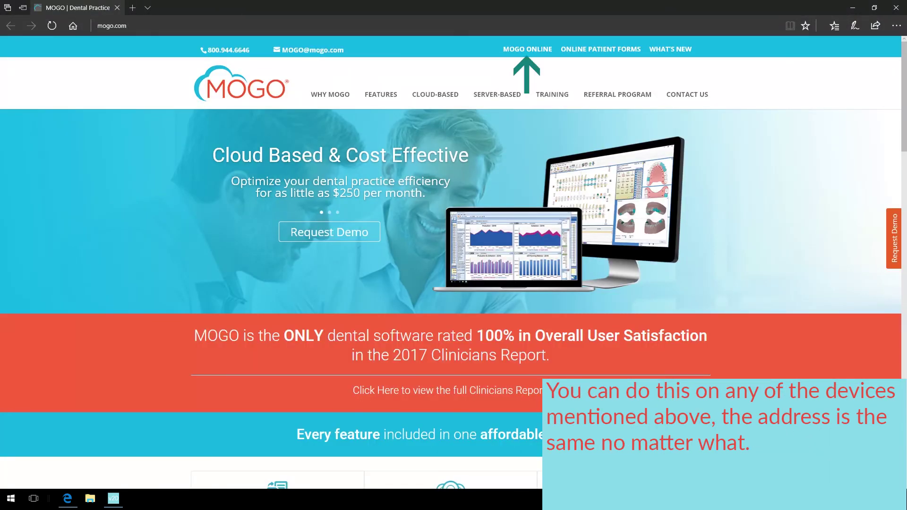
# - Sign in to MOGO Online with the account e-mail and password
pyautogui.click(527, 49)
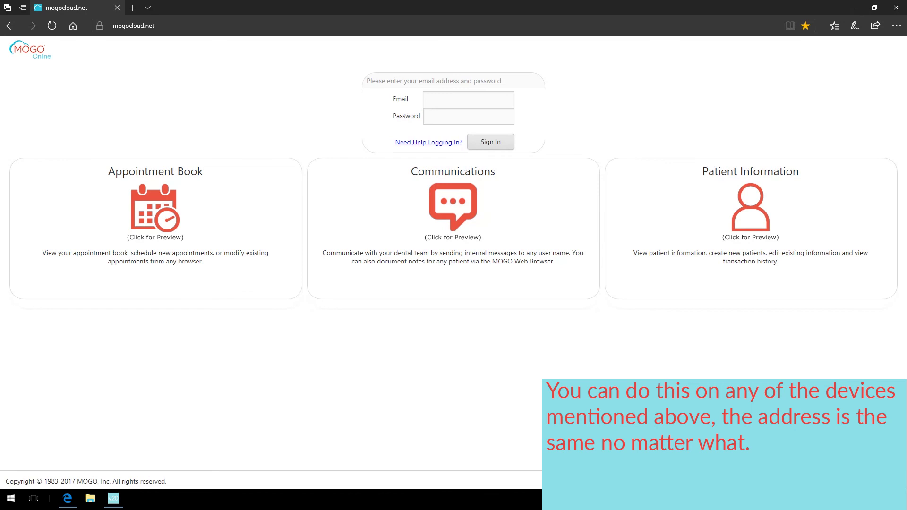
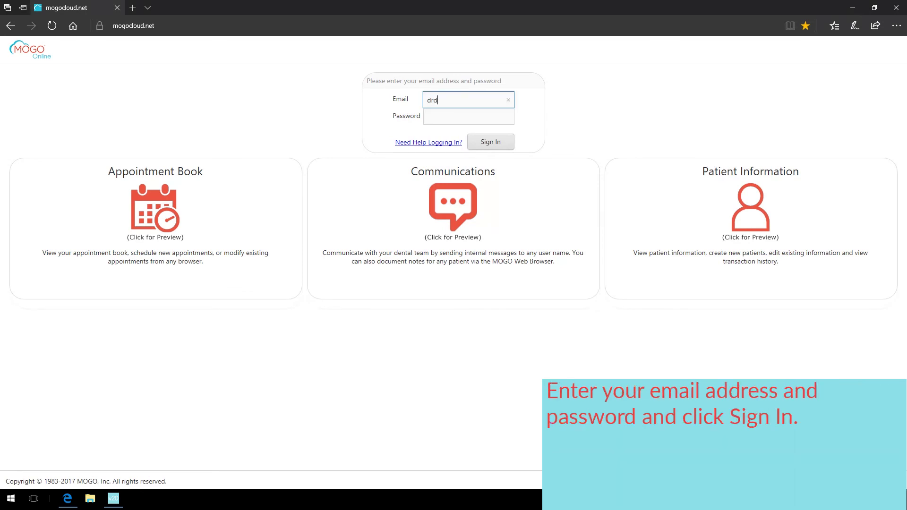
pyautogui.press('Tab')
pyautogui.write('•••••••')
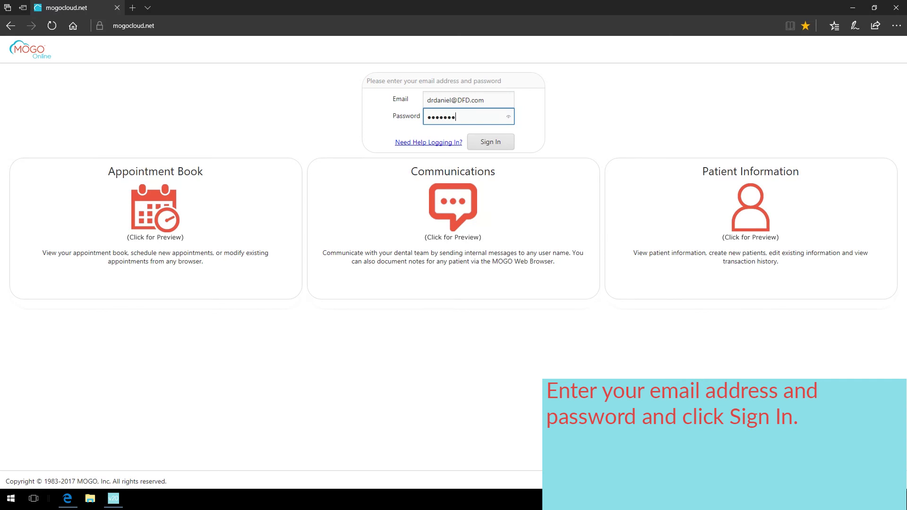
pyautogui.write('•')
pyautogui.press('Return')
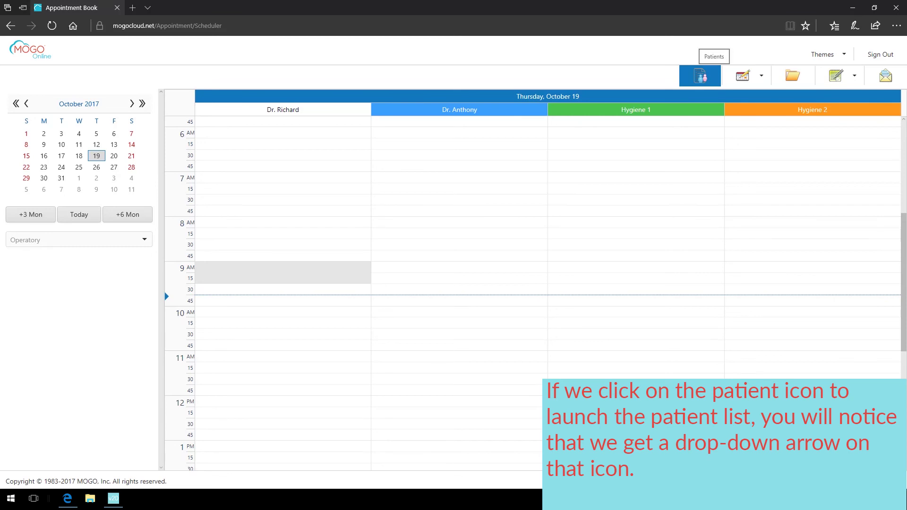
# - Show the patient list and set it as the default page after login
pyautogui.click(699, 76)
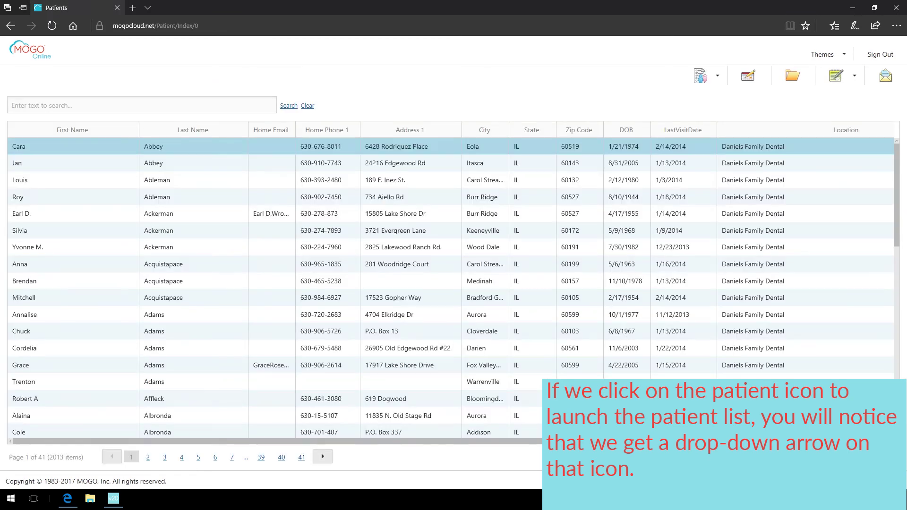
pyautogui.moveTo(701, 76)
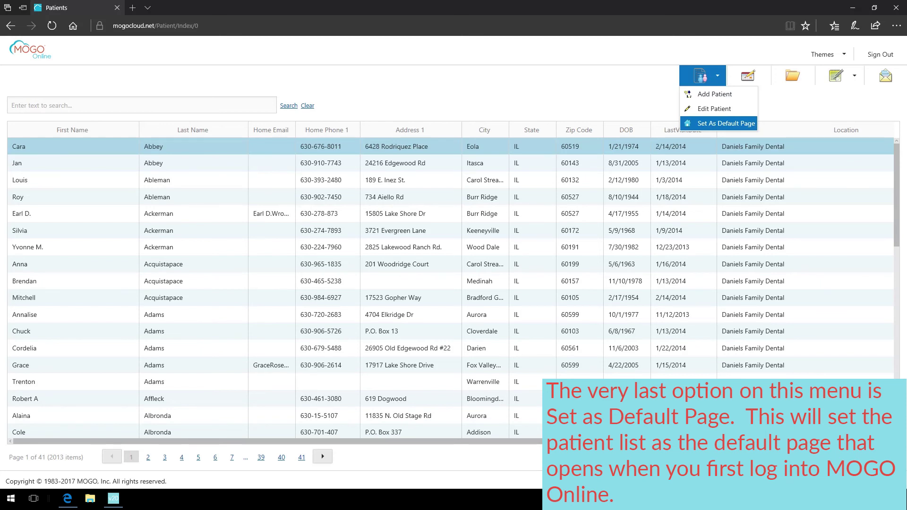
pyautogui.click(726, 123)
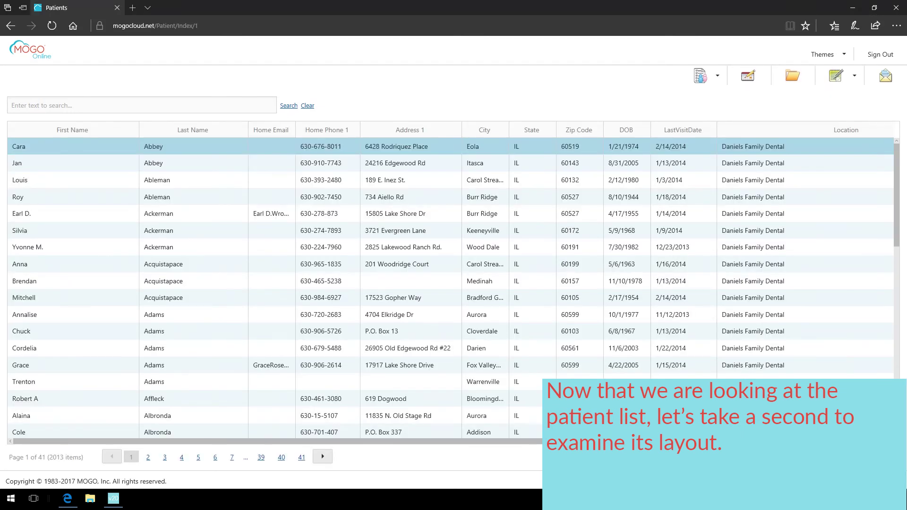
# - Drag Home Phone 1 before Home Email and Last Name to the grid's first column
pyautogui.click(701, 75)
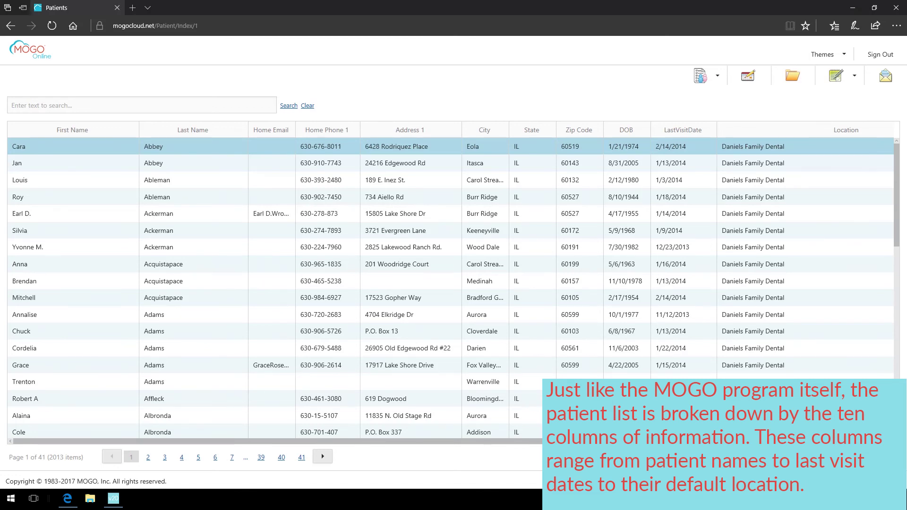
pyautogui.moveTo(326, 130); pyautogui.dragTo(248, 129)
pyautogui.moveTo(193, 130); pyautogui.dragTo(29, 128)
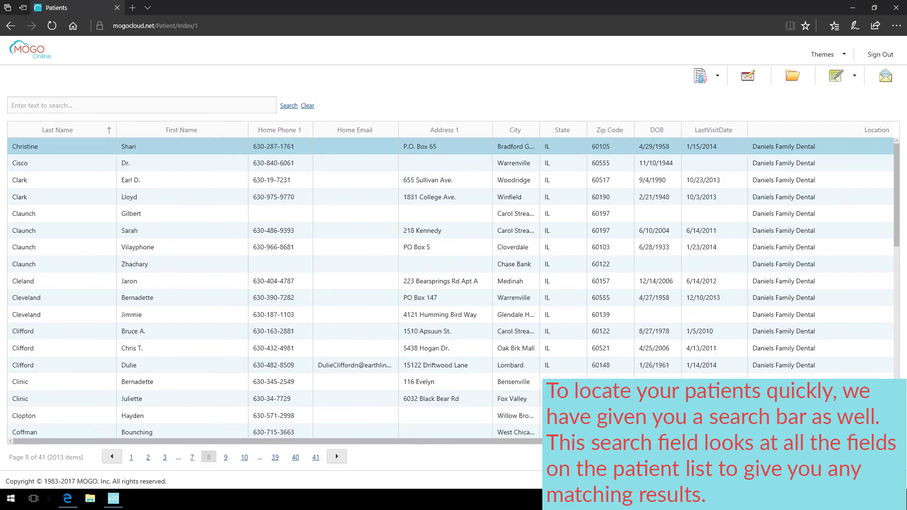
# - Search the patient list for 7/24, then clear that search
pyautogui.click(12, 105)
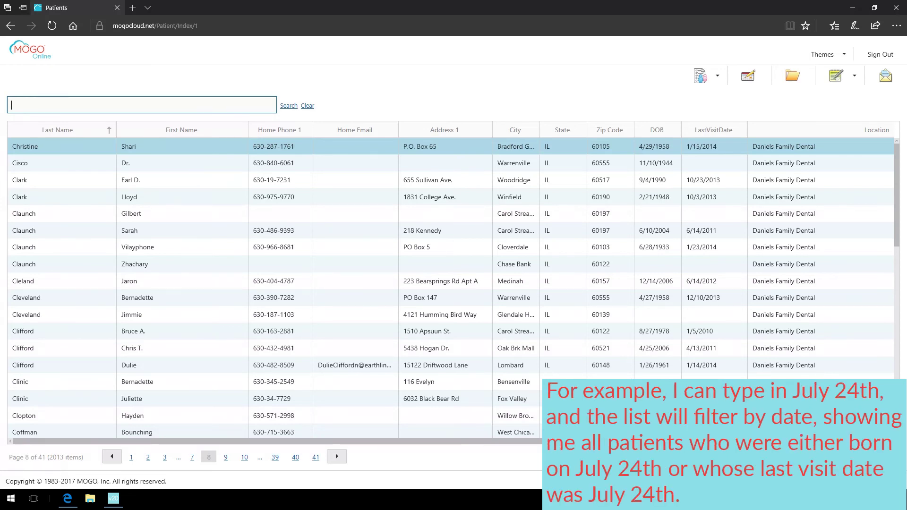
pyautogui.write('7/24')
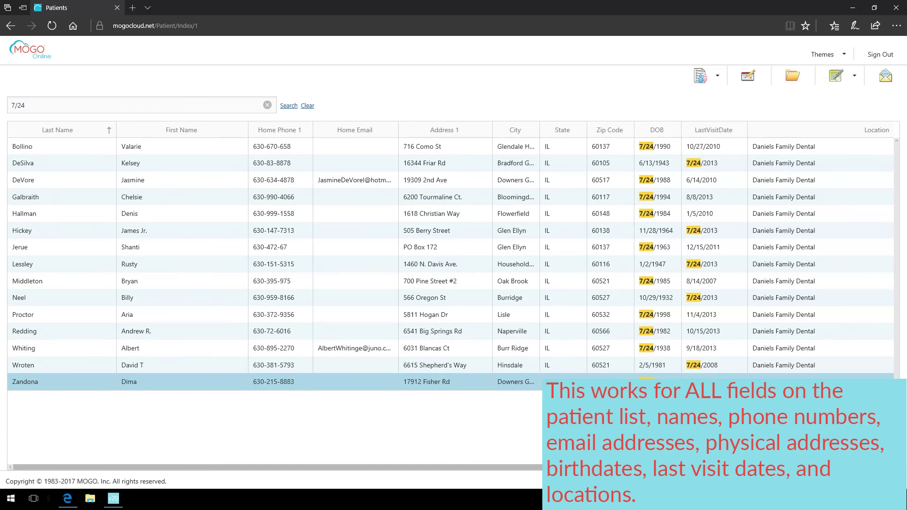
pyautogui.click(267, 105)
# - Try a surname search, clear it, and search by the partial home phone number instead
pyautogui.click(137, 105)
pyautogui.write('smith')
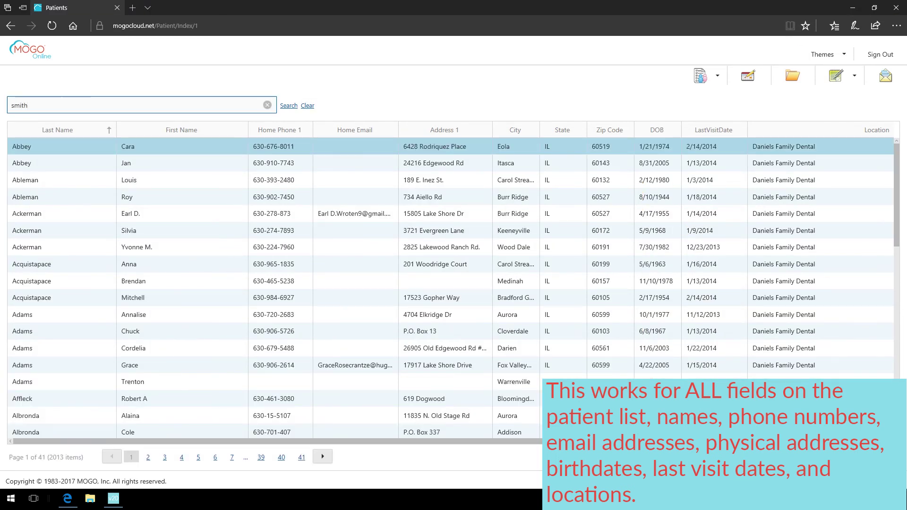
pyautogui.press('Return')
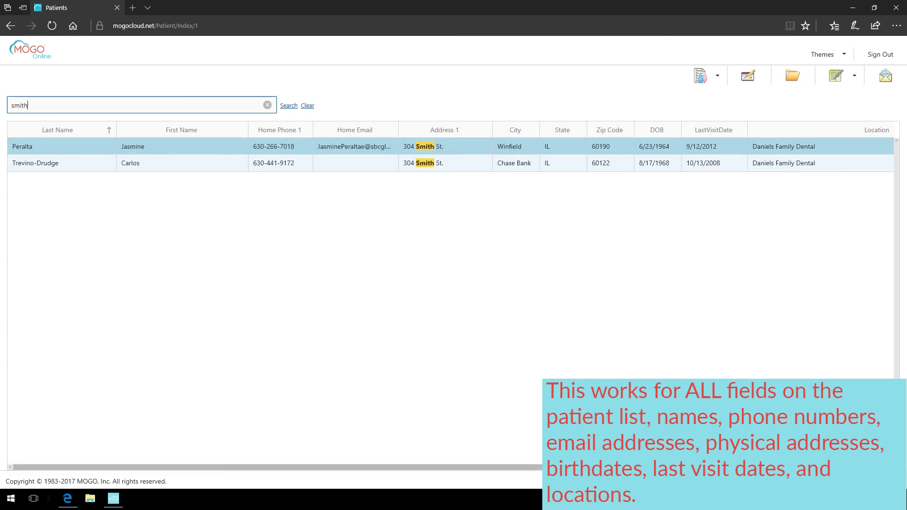
pyautogui.press('Escape')
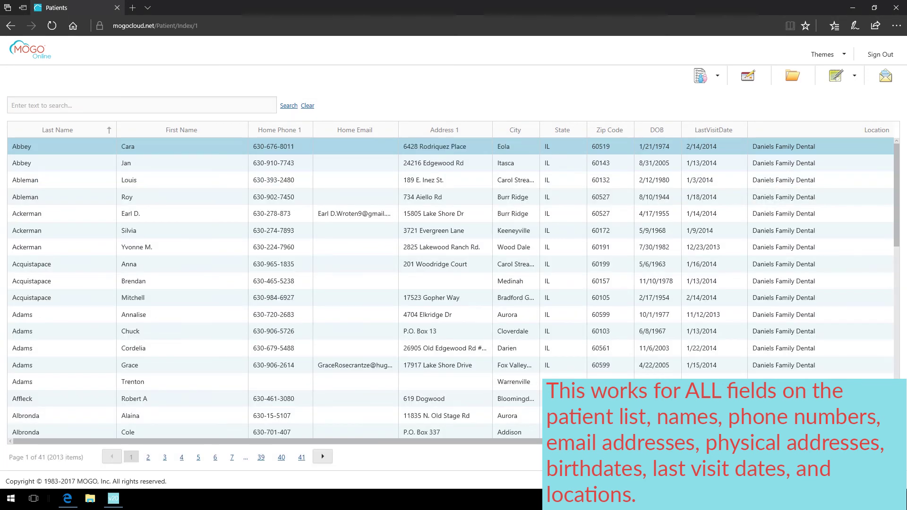
pyautogui.write('630-274')
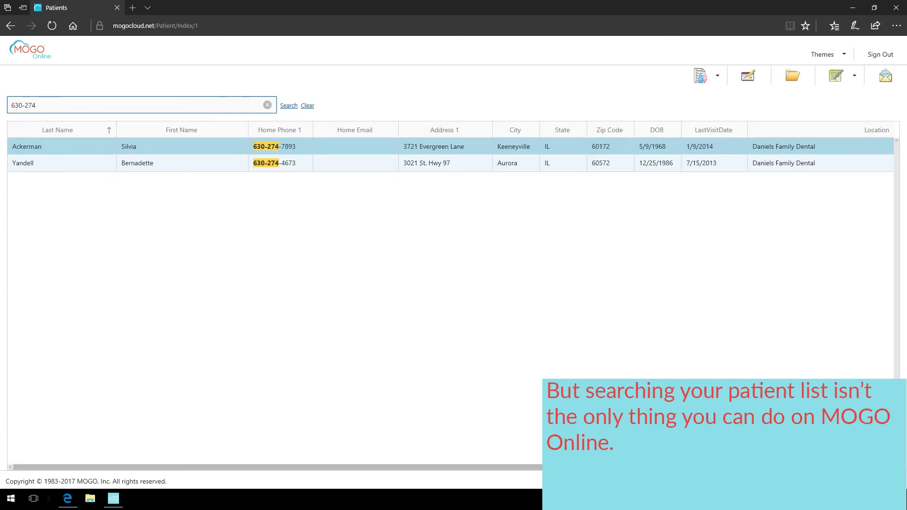
# - Clear the phone search and choose New from a patient row's context menu
pyautogui.press('Escape')
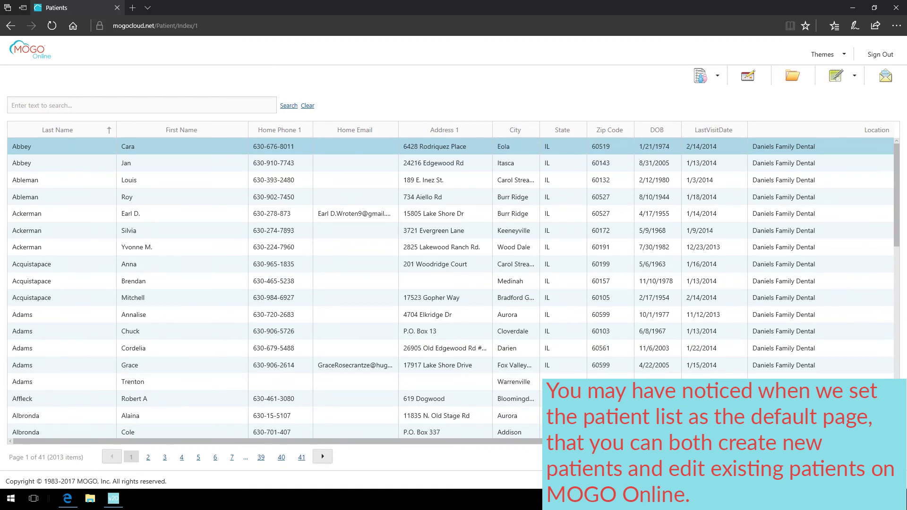
pyautogui.moveTo(702, 77)
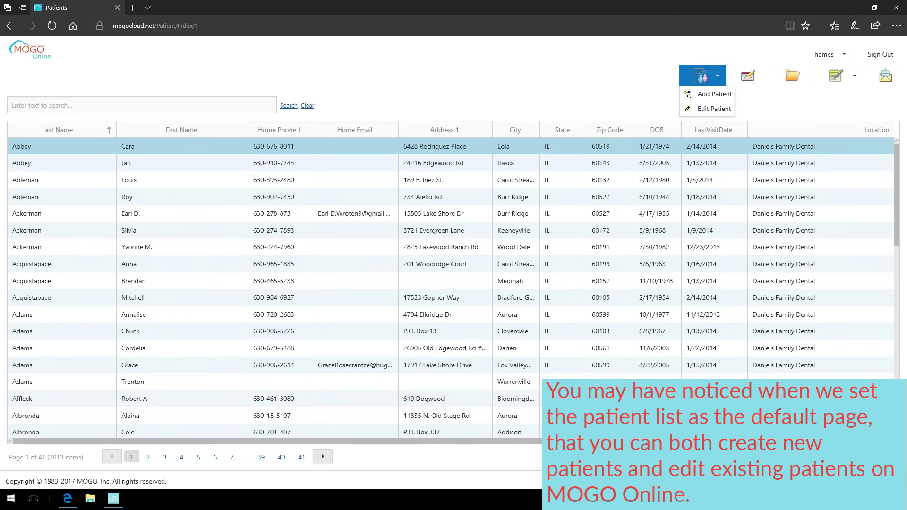
pyautogui.rightClick(260, 225)
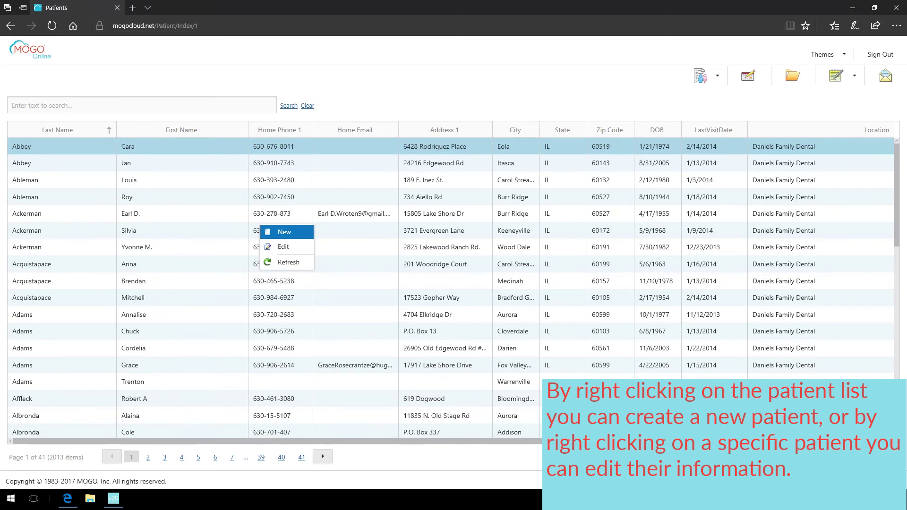
pyautogui.rightClick(58, 209)
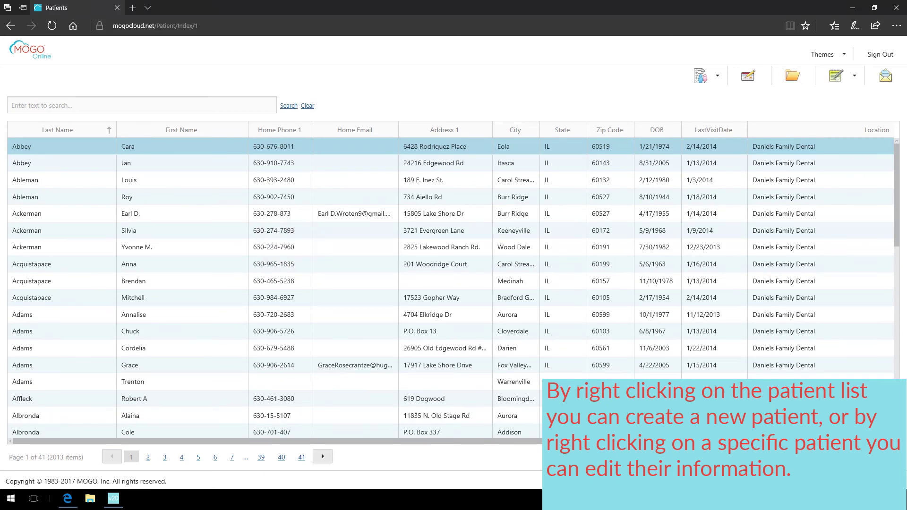
pyautogui.click(42, 213)
pyautogui.rightClick(41, 215)
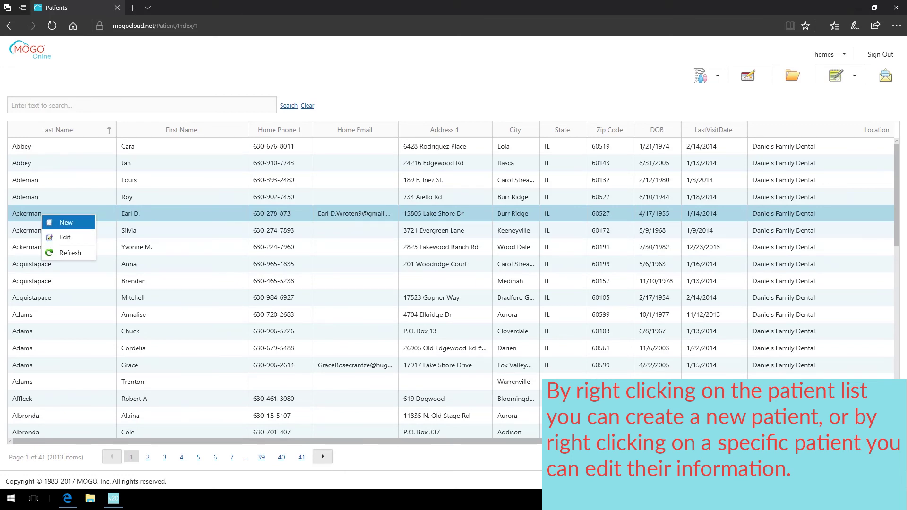
pyautogui.click(66, 237)
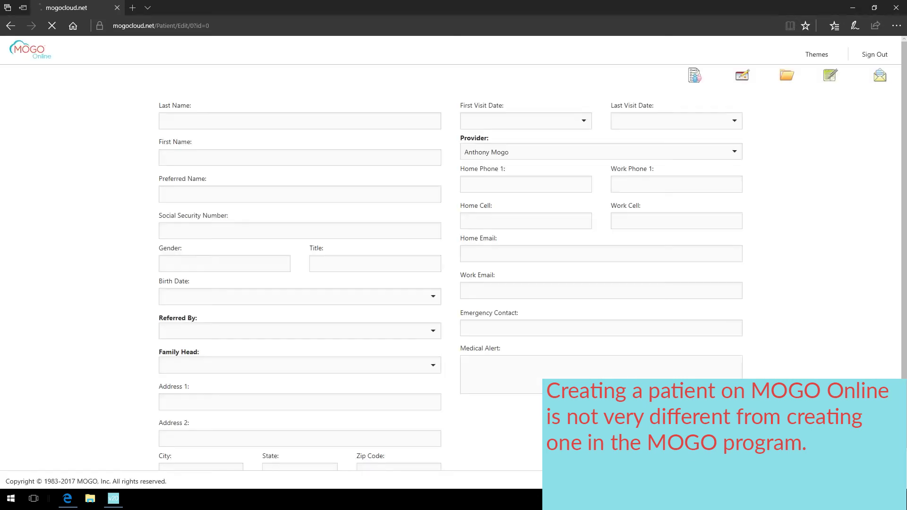
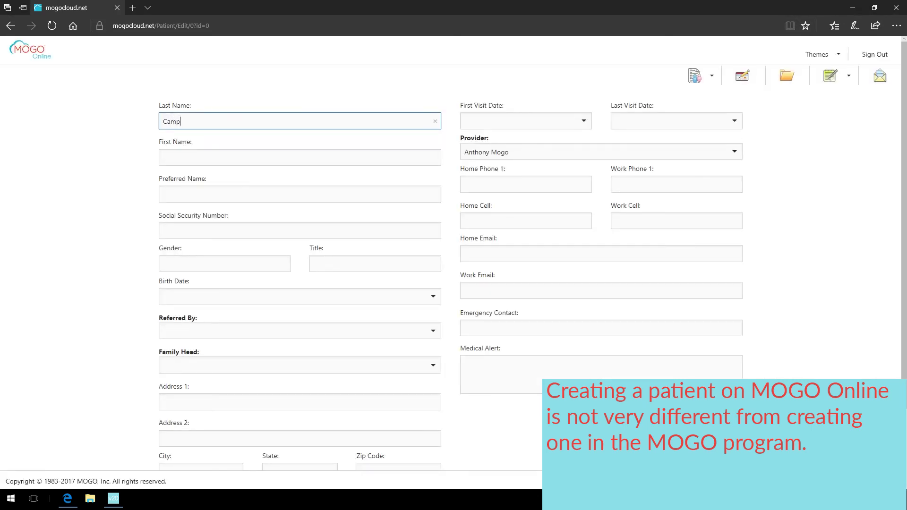
pyautogui.press('Tab')
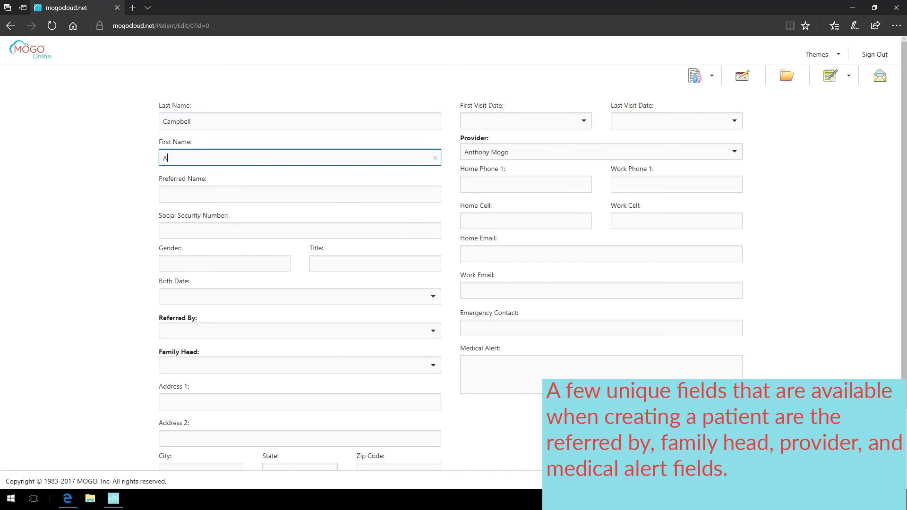
pyautogui.press('Tab')
pyautogui.write('Soup')
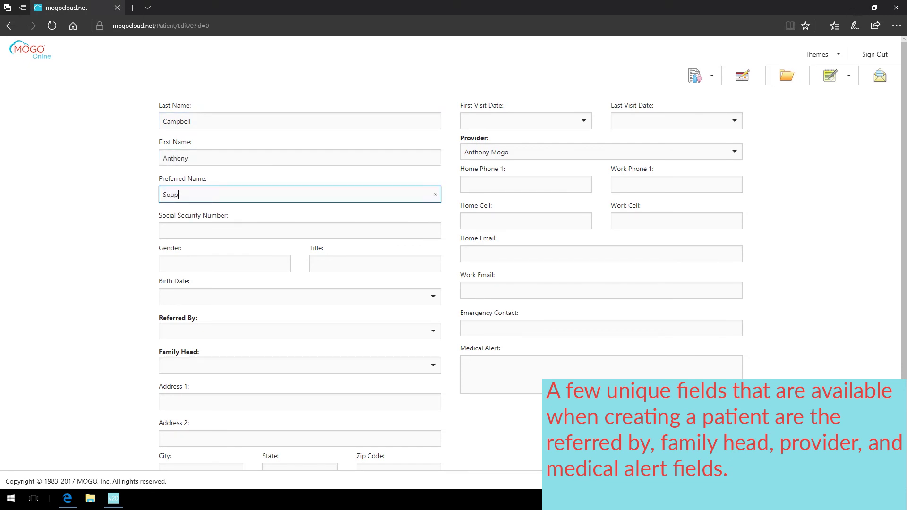
pyautogui.press('Tab')
pyautogui.write('123-45-6789')
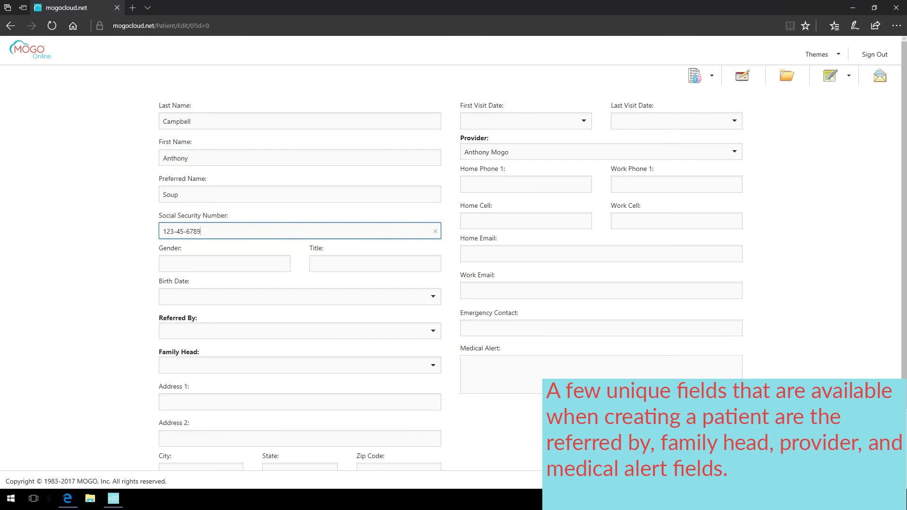
pyautogui.press('Tab')
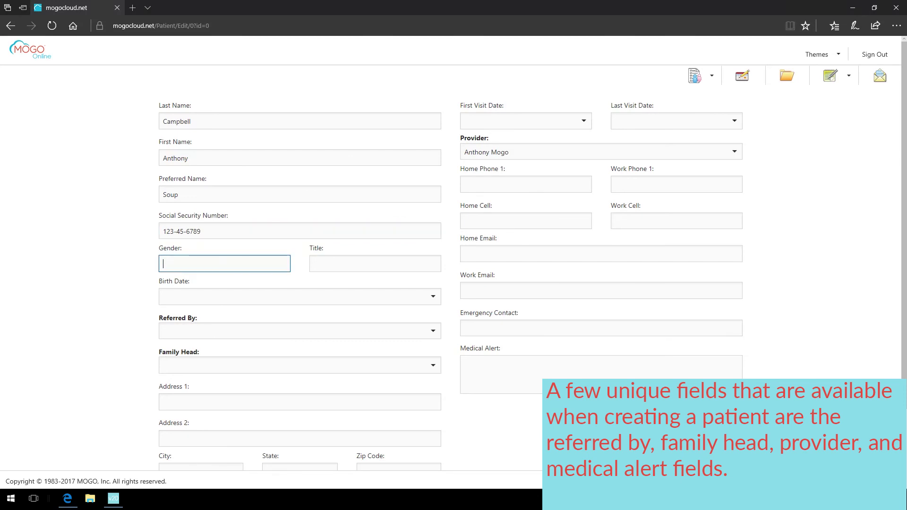
pyautogui.write('M')
pyautogui.press('Tab')
pyautogui.write('Mr.')
pyautogui.press('Tab')
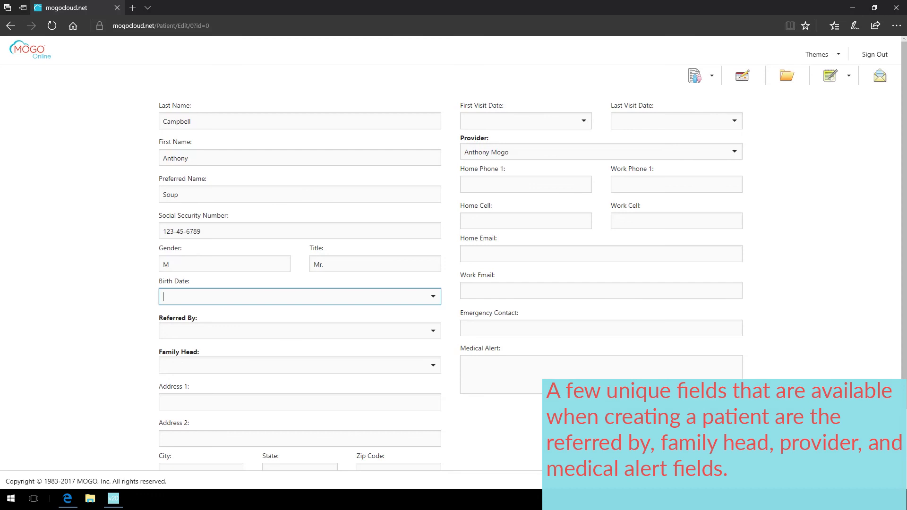
pyautogui.write('6/22/1991')
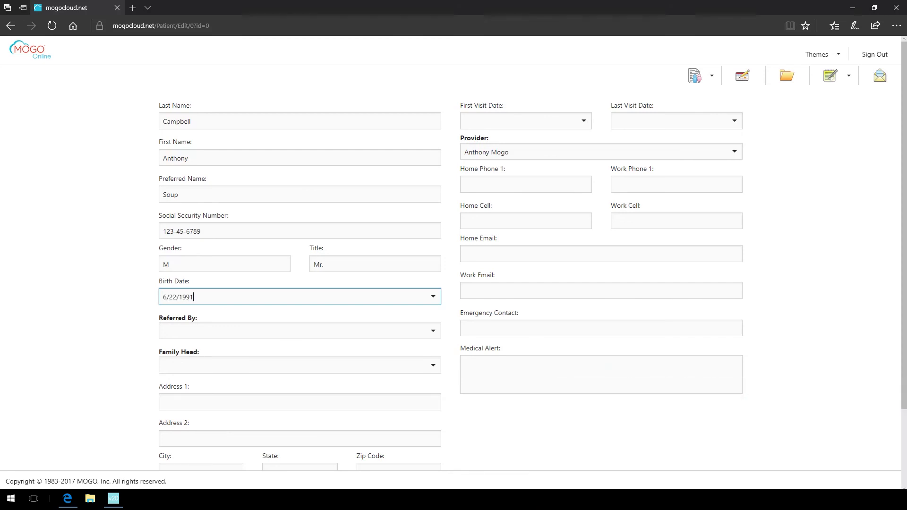
pyautogui.press('Tab')
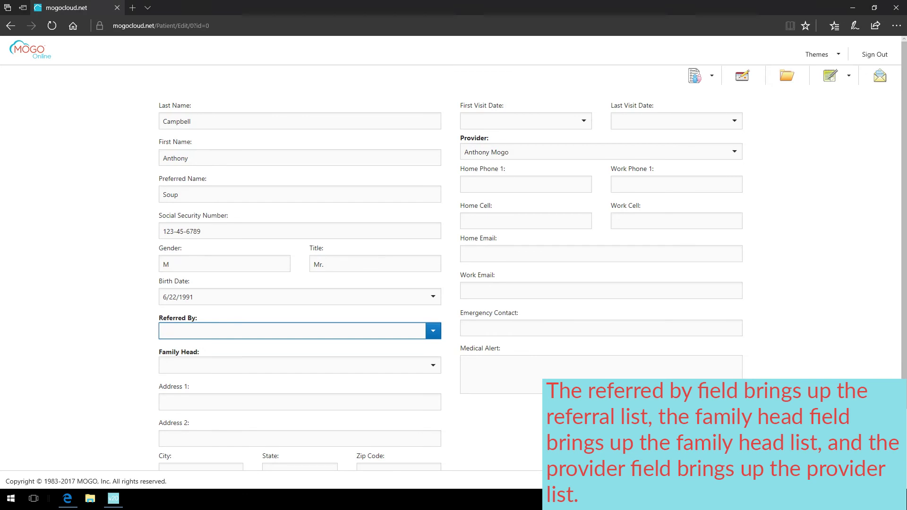
# - Choose the Referred By source from its dropdown by typing a matching name
pyautogui.hotkey('alt', 'Down')
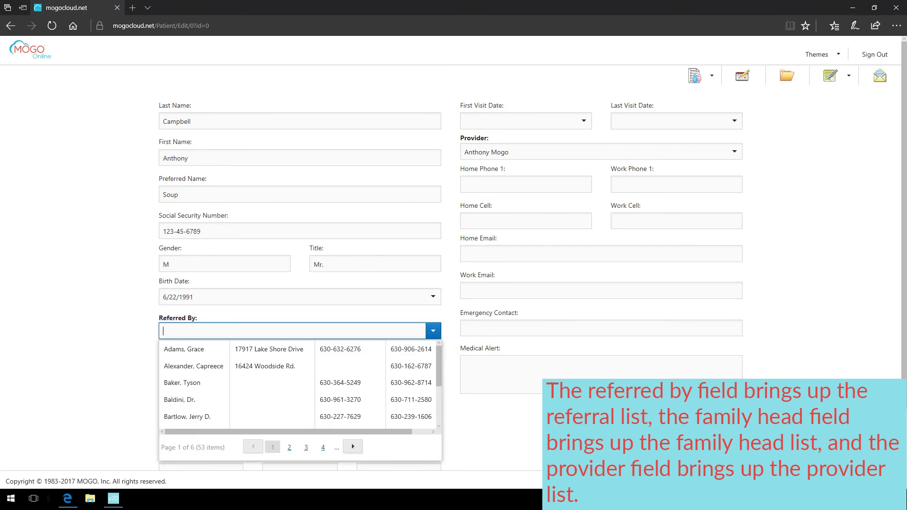
pyautogui.scroll(-3, 298, 385)
pyautogui.scroll(2, 297, 384)
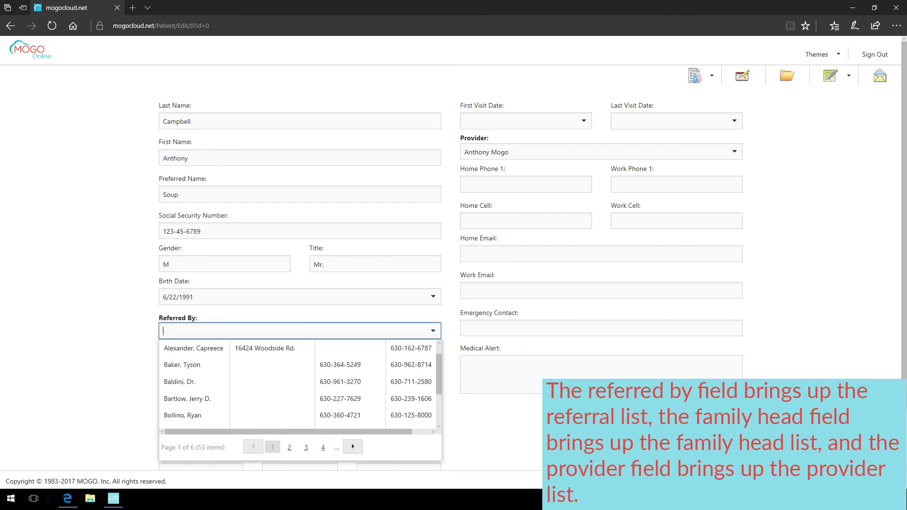
pyautogui.write('wil')
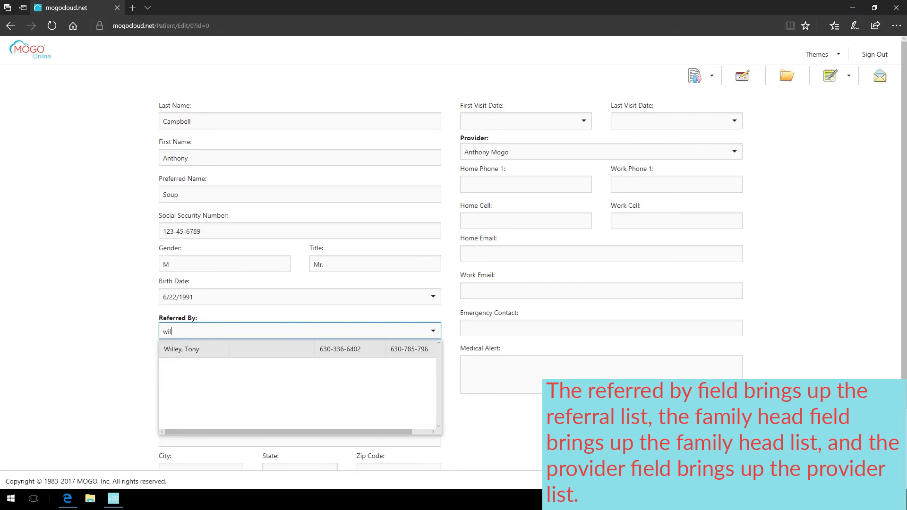
pyautogui.press('Return')
# - Autofill the street address, city, state IL and zip code from the suggestions
pyautogui.press('Down')
pyautogui.press('Return')
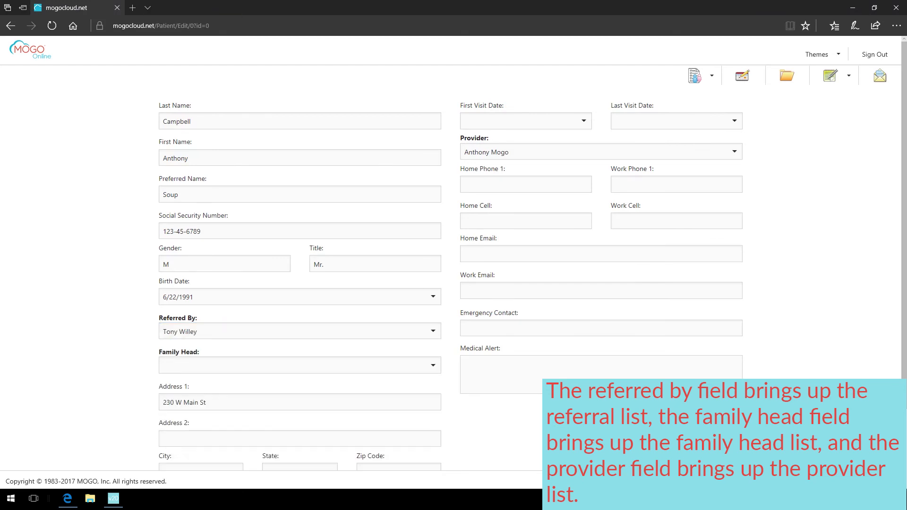
pyautogui.scroll(-2, 454, 284)
pyautogui.click(201, 403)
pyautogui.press('Down')
pyautogui.press('Return')
pyautogui.click(299, 403)
pyautogui.press('Down')
pyautogui.press('Return')
pyautogui.click(399, 403)
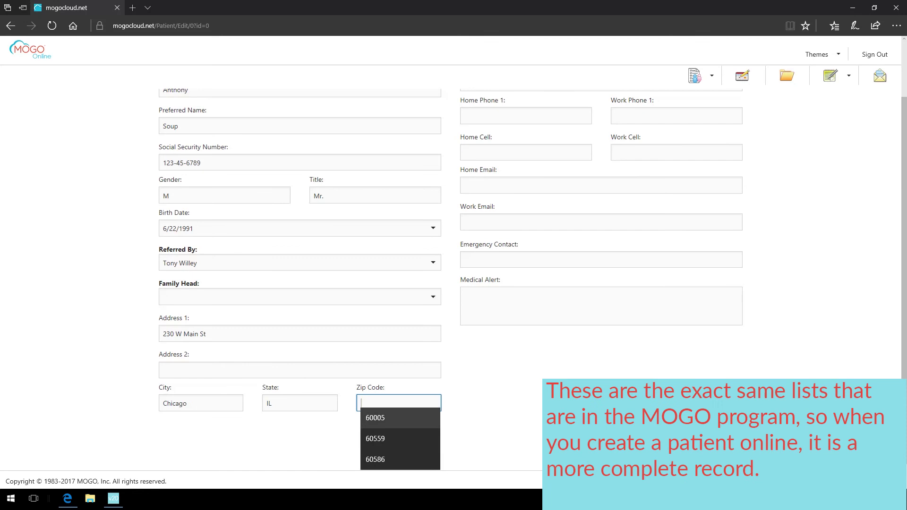
pyautogui.press('Down')
pyautogui.press('Return')
pyautogui.scroll(2, 453, 283)
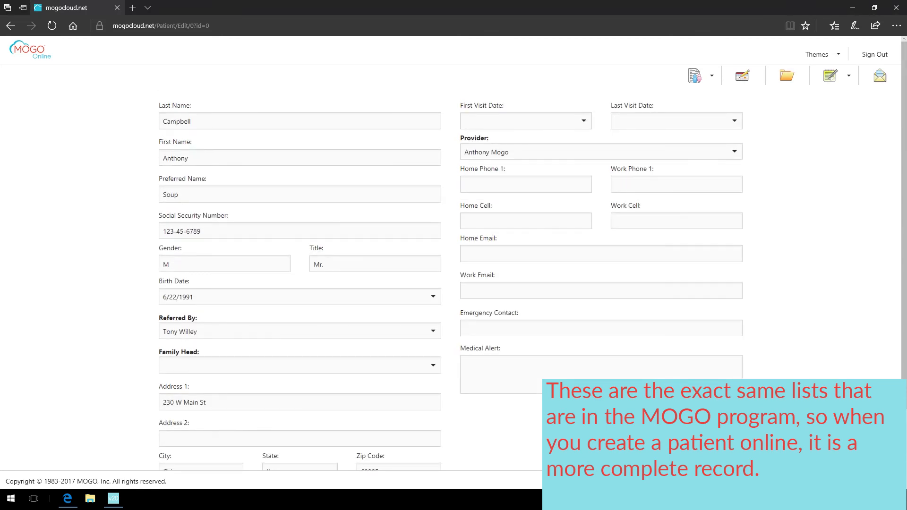
pyautogui.click(465, 362)
# - Link a family head and accept replacing the patient's address and home phone with theirs
pyautogui.click(292, 366)
pyautogui.write('w')
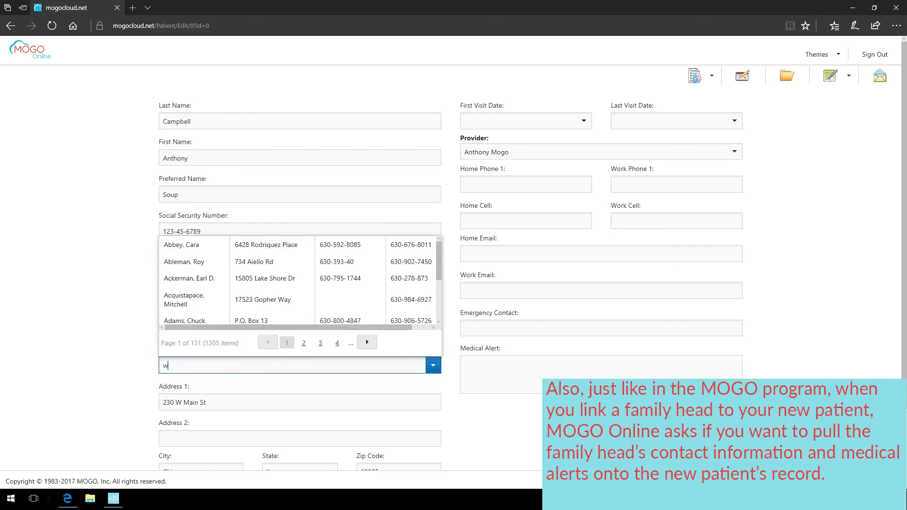
pyautogui.write('il')
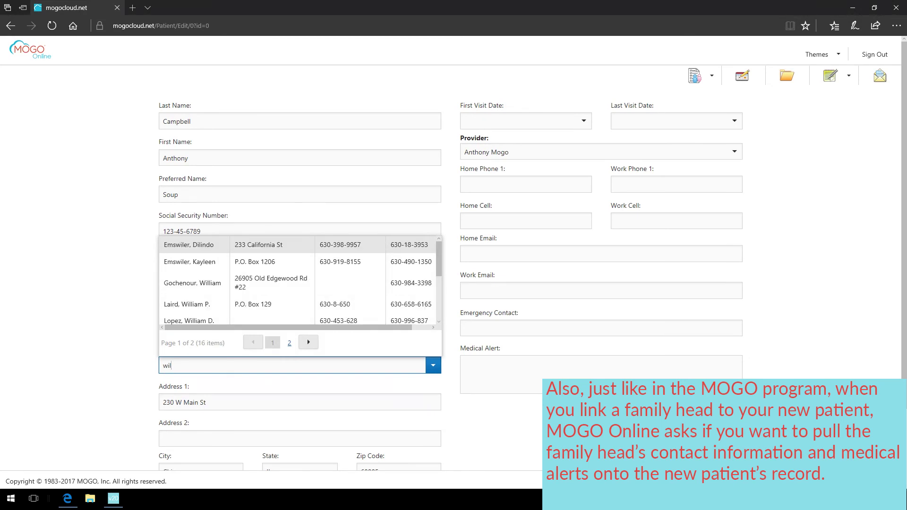
pyautogui.write('l')
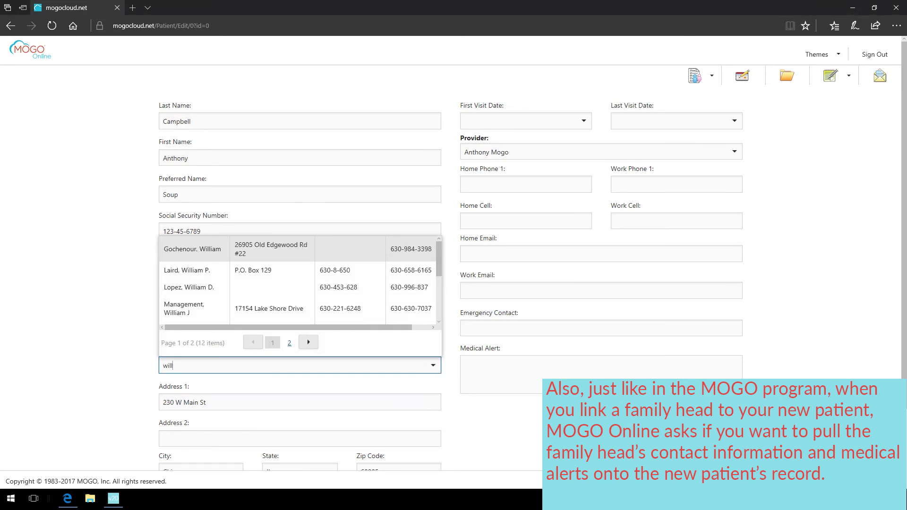
pyautogui.scroll(-3, 298, 281)
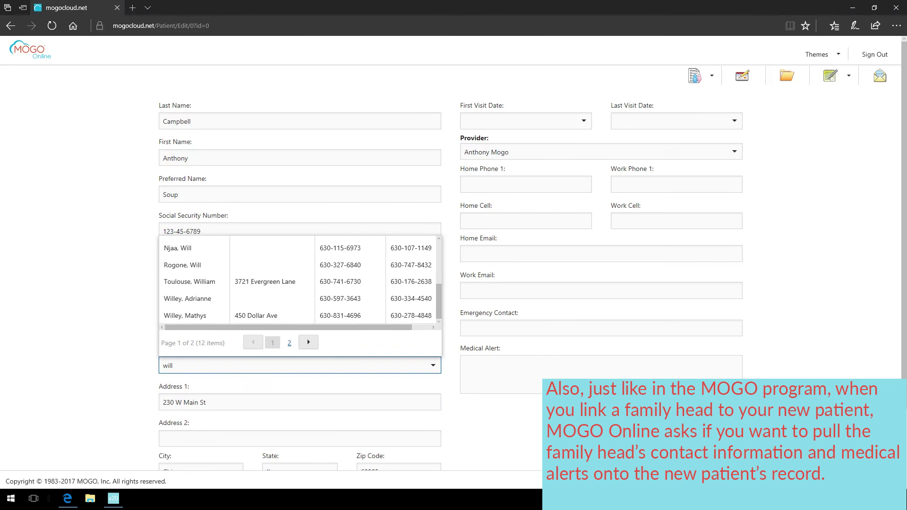
pyautogui.scroll(-2, 453, 265)
pyautogui.scroll(1, 453, 265)
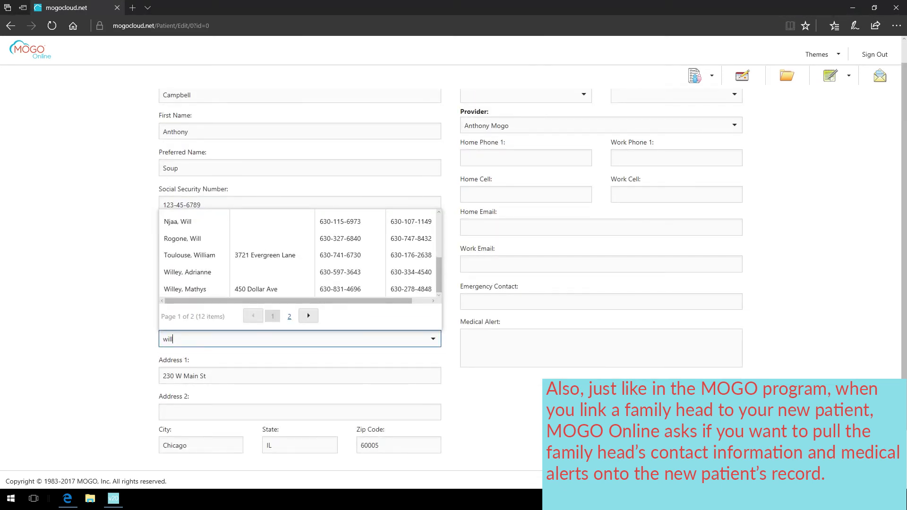
pyautogui.click(185, 289)
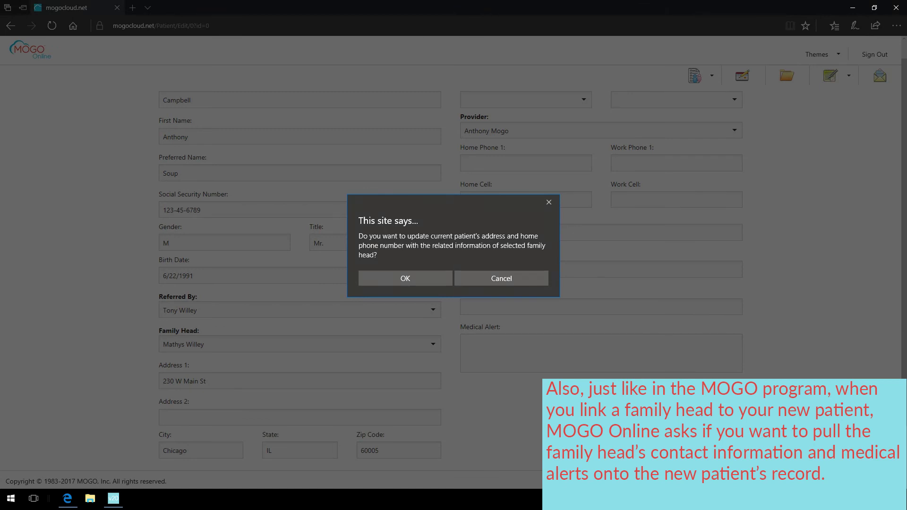
pyautogui.press('Return')
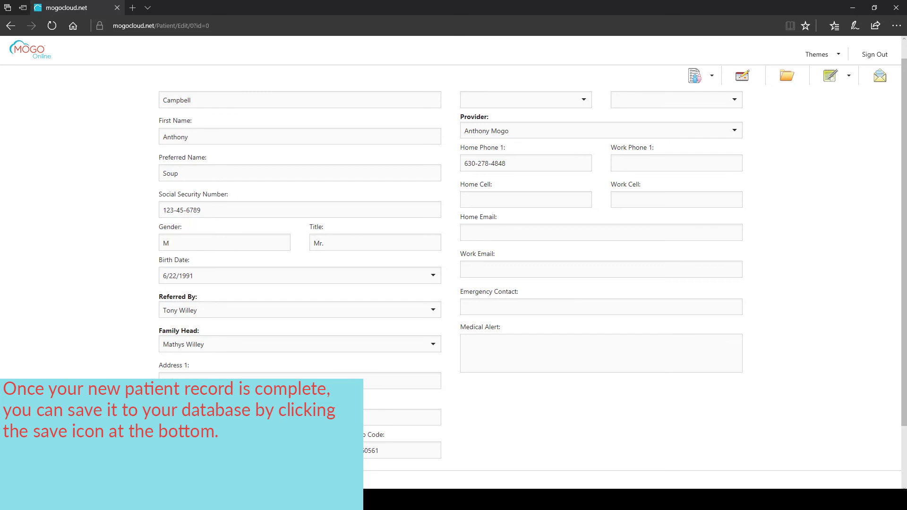
pyautogui.scroll(-3, 454, 283)
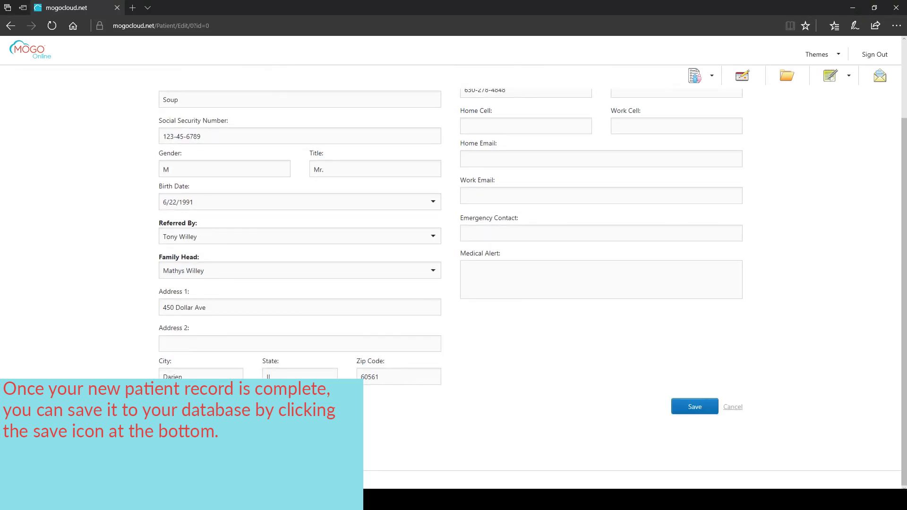
# - Save the newly entered patient record from the bottom of the patient form
pyautogui.click(694, 406)
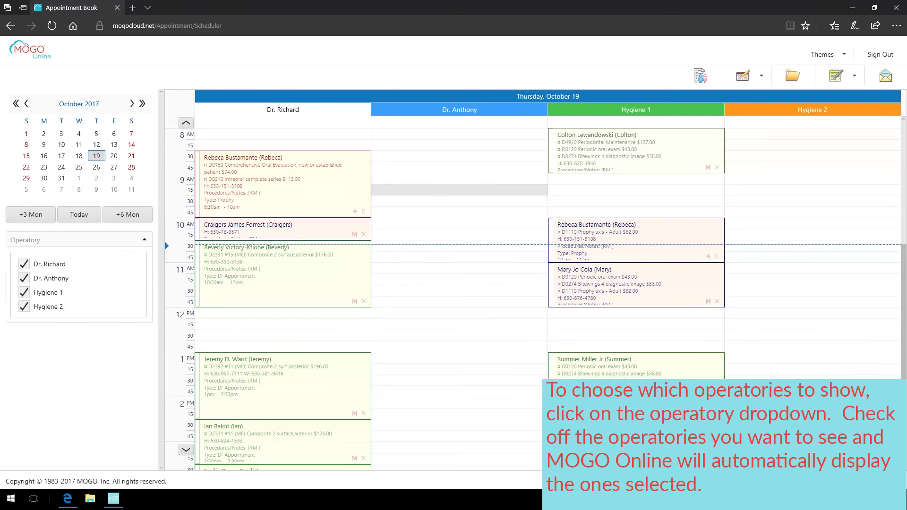
pyautogui.click(24, 306)
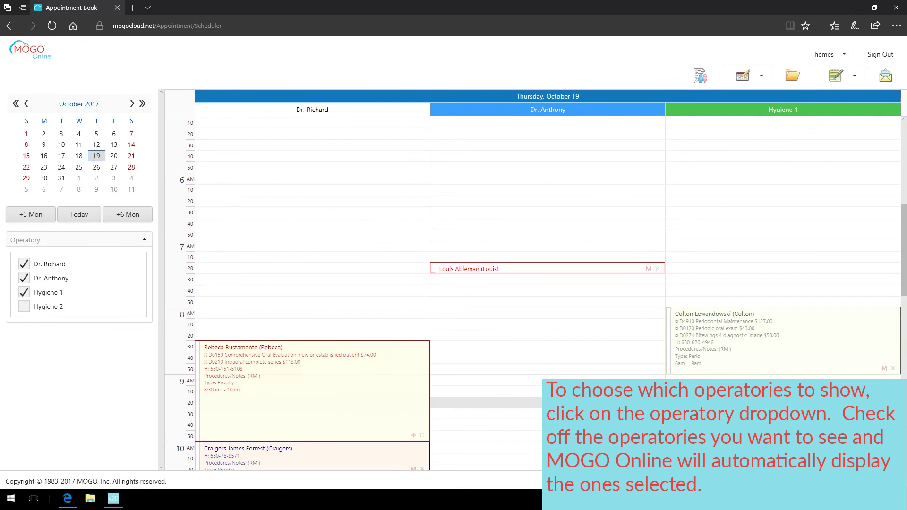
pyautogui.click(24, 278)
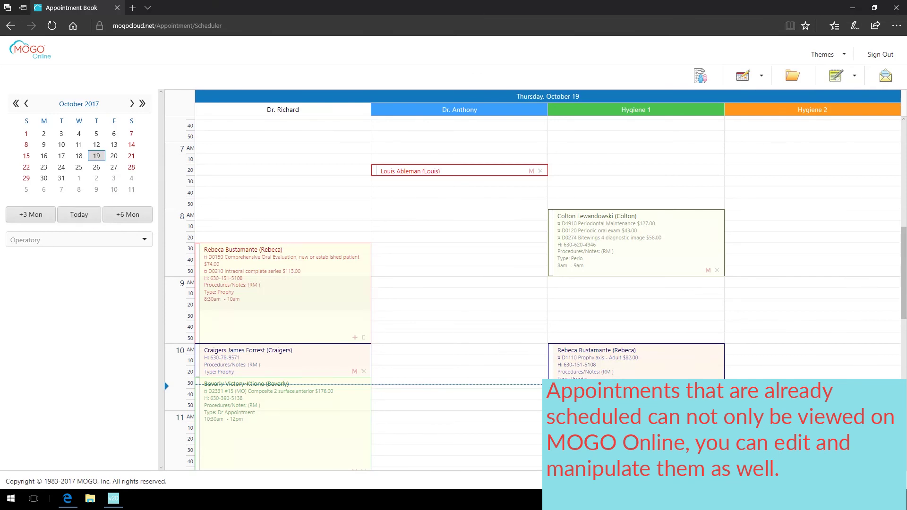
# - Move the 10:30–12pm appointment to Dr. Anthony's column and extend the 10am appointment to 11am
pyautogui.scroll(-3, 534, 283)
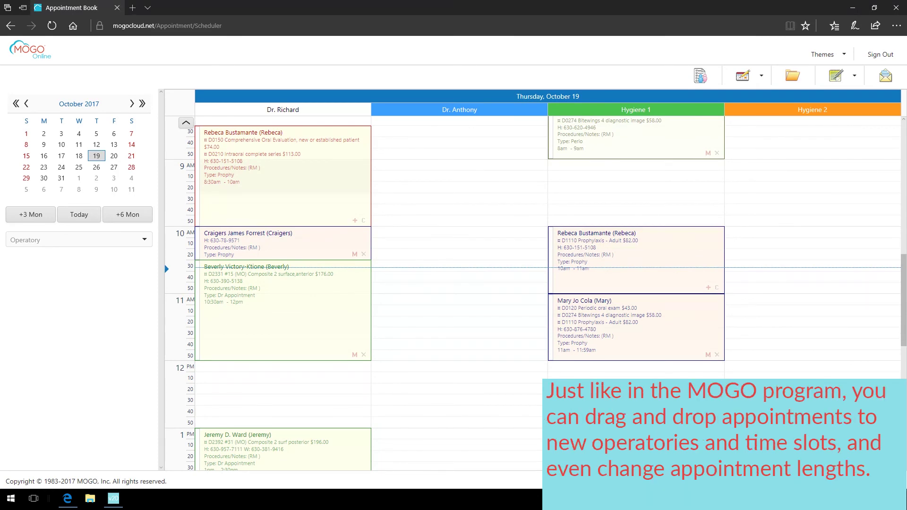
pyautogui.moveTo(236, 278); pyautogui.dragTo(413, 279)
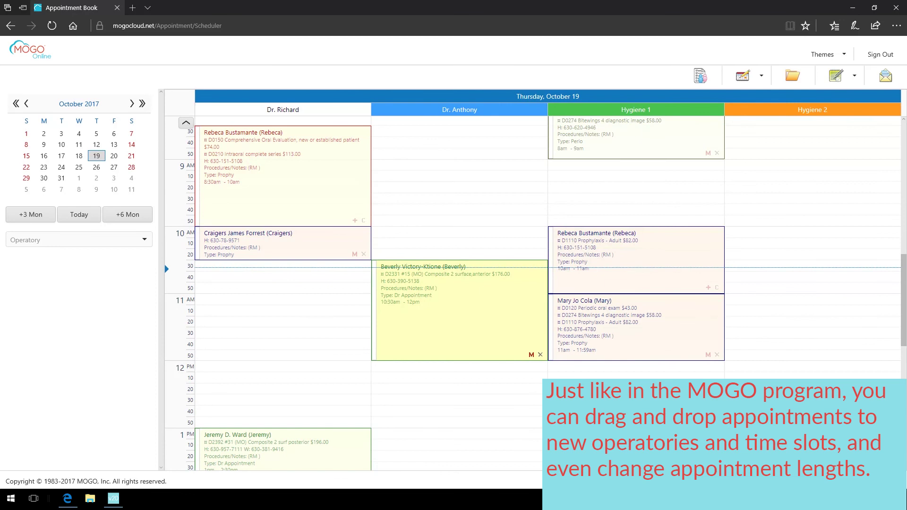
pyautogui.moveTo(265, 260); pyautogui.dragTo(265, 293)
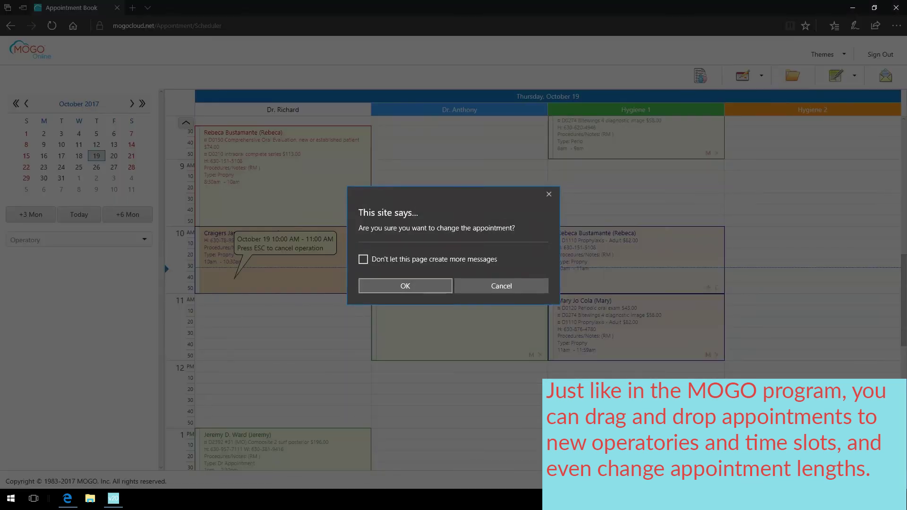
pyautogui.click(381, 285)
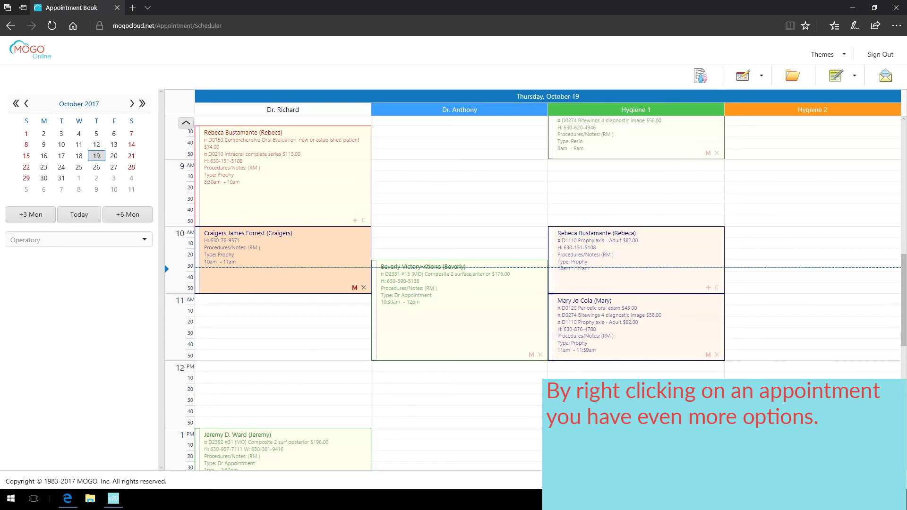
pyautogui.rightClick(322, 205)
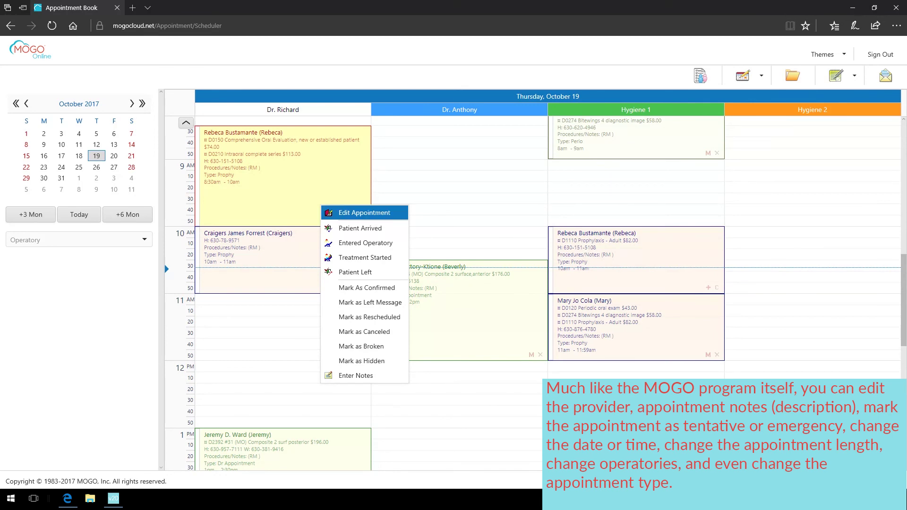
pyautogui.click(364, 213)
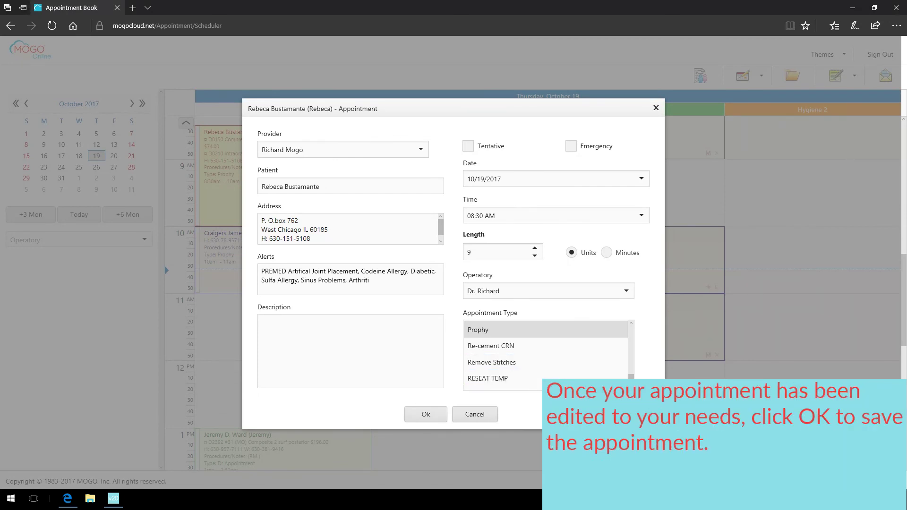
pyautogui.click(426, 414)
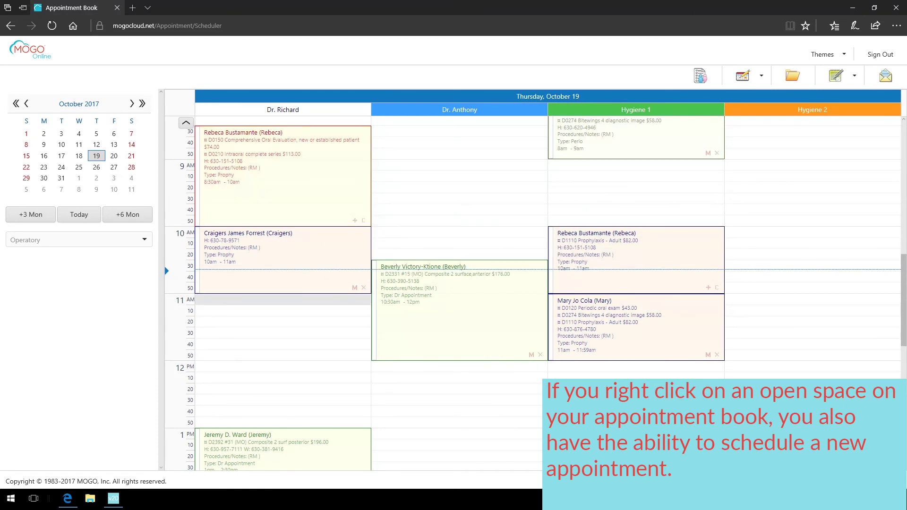
pyautogui.rightClick(208, 300)
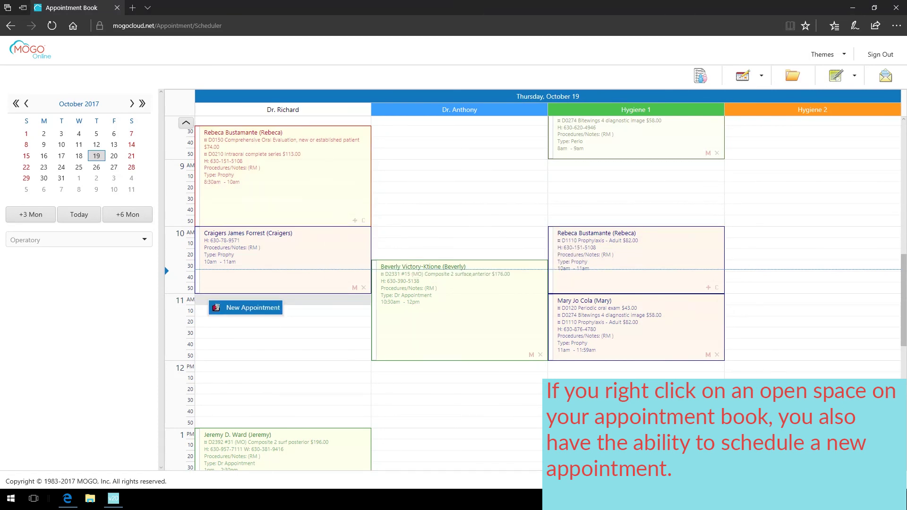
pyautogui.click(250, 307)
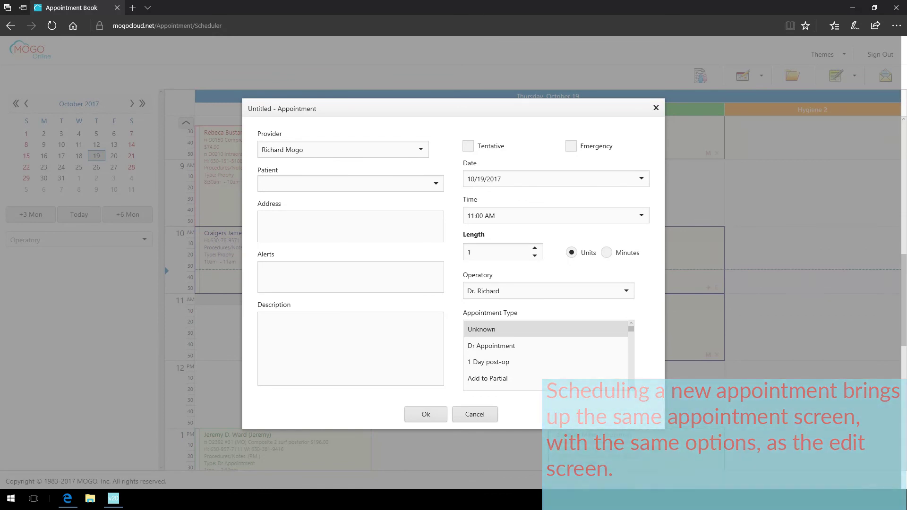
pyautogui.click(475, 414)
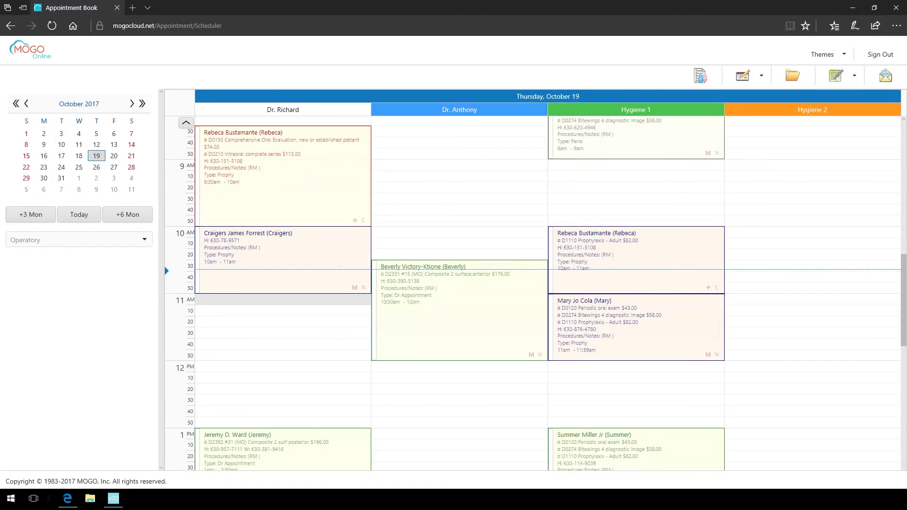
# - Change the appointment display options, then highlight the 10:30 and both Hygiene 1 appointments
pyautogui.click(758, 75)
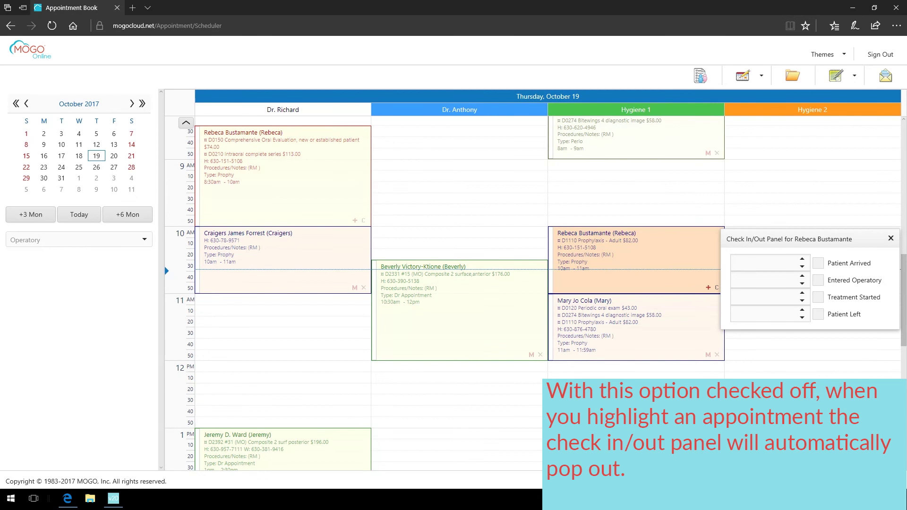
pyautogui.click(459, 307)
pyautogui.click(636, 326)
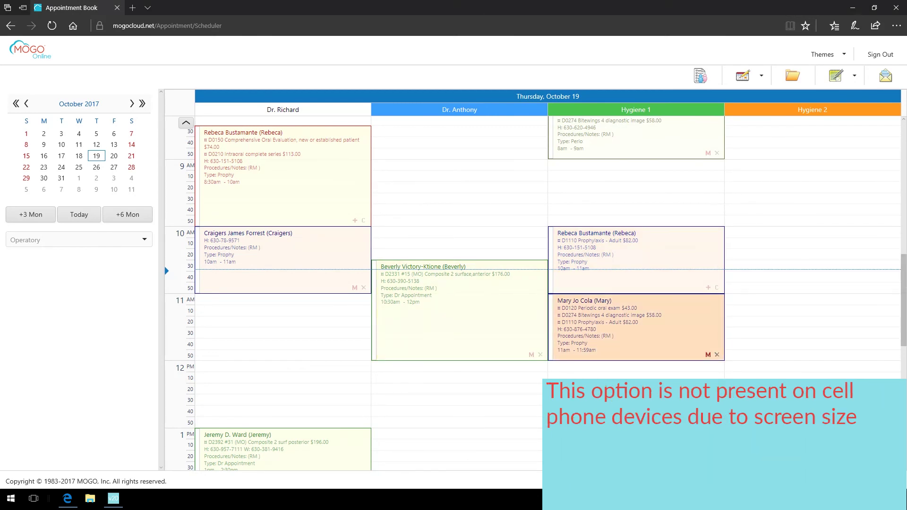
pyautogui.click(636, 259)
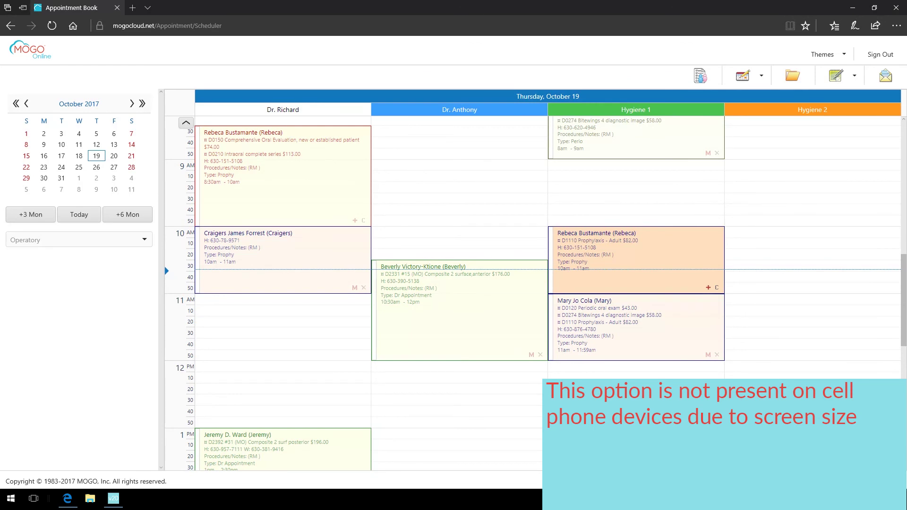
# - Clear the selection, dismiss the 'No patient is selected' warning, and select the first column's 10am appointment
pyautogui.click(283, 344)
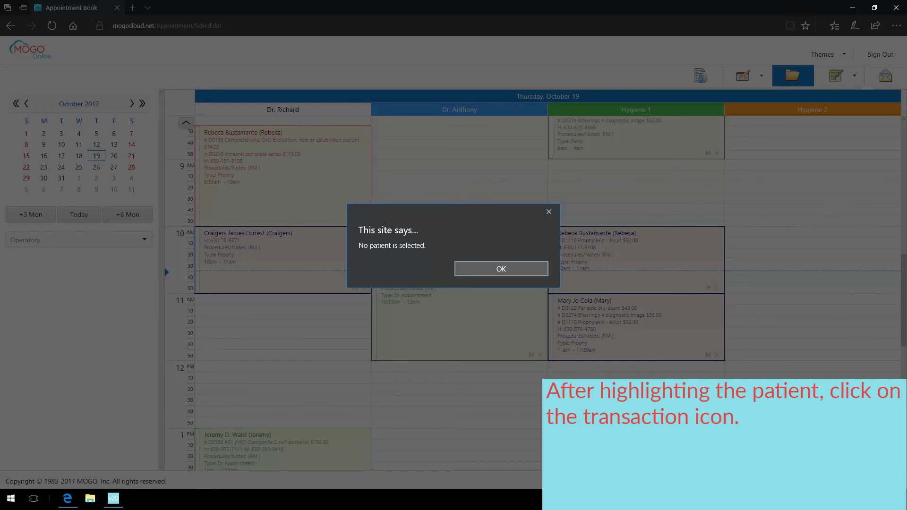
pyautogui.click(501, 269)
pyautogui.click(283, 255)
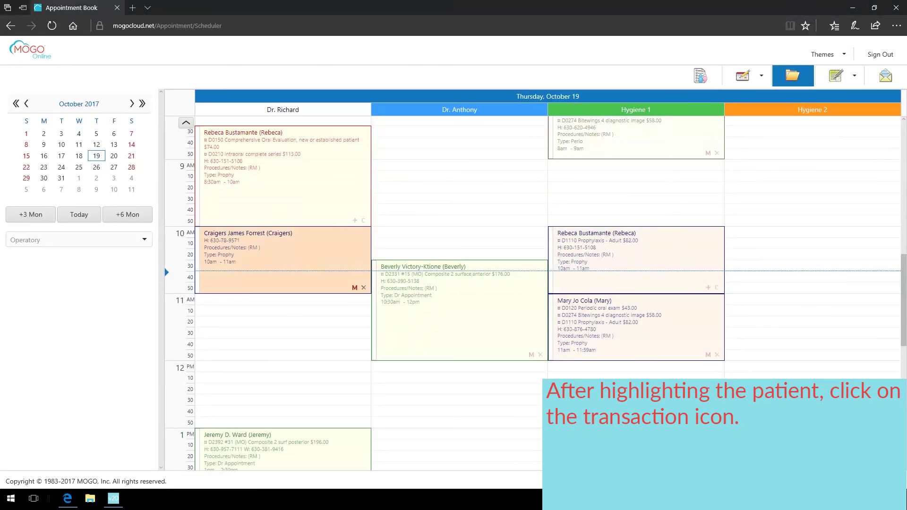
# - Open the selected 10am patient's transaction history from the toolbar folder icon
pyautogui.click(743, 75)
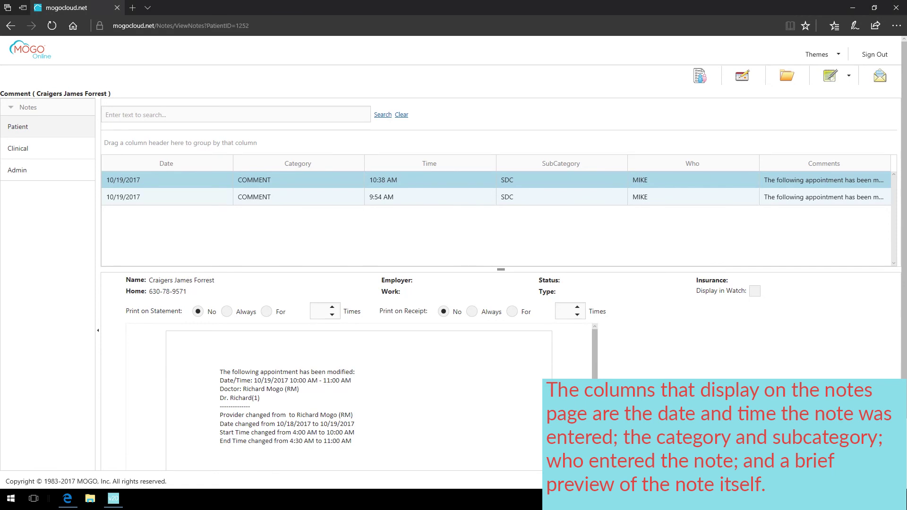
# - Display the full text of the 9:54 AM and 10:38 AM patient notes
pyautogui.click(377, 197)
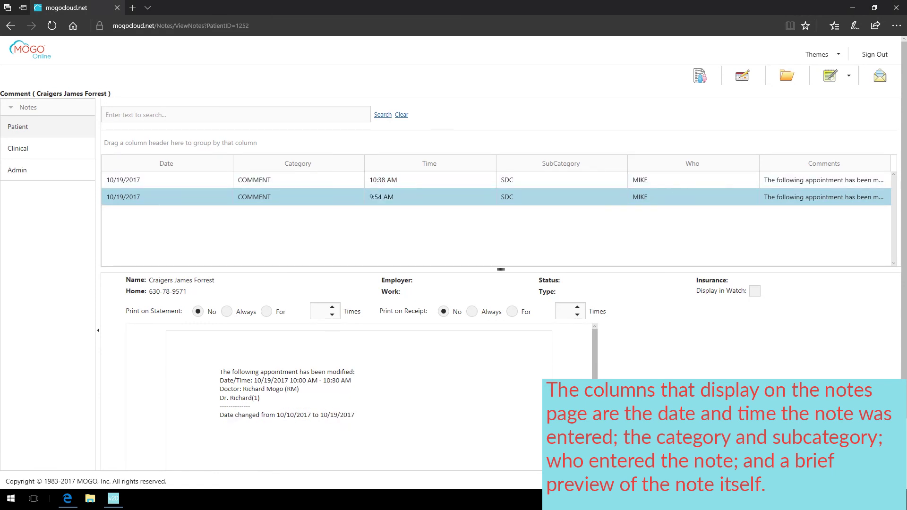
pyautogui.click(378, 180)
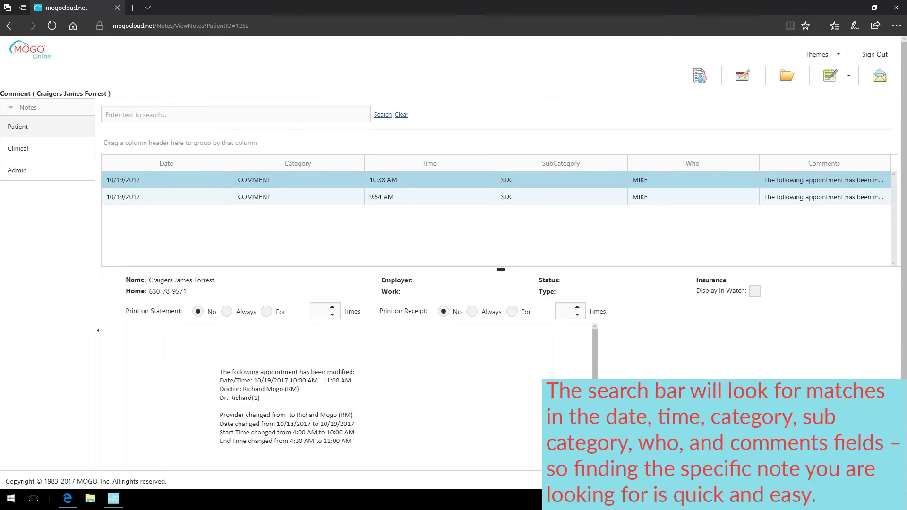
# - Search the patient notes for '10', 'com', 'mike' and 'appoint', then clear the search
pyautogui.click(189, 114)
pyautogui.write('10')
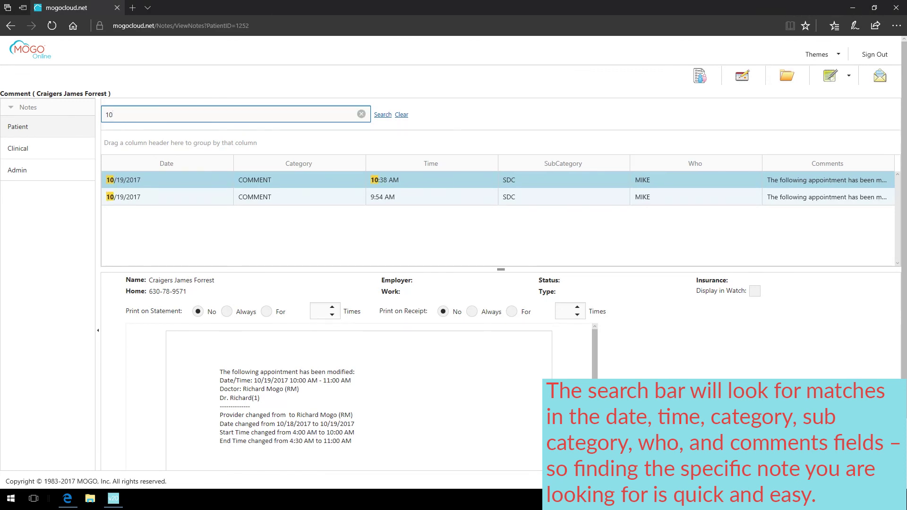
pyautogui.press('BackSpace')
pyautogui.press('BackSpace')
pyautogui.write('com')
pyautogui.press('BackSpace')
pyautogui.press('BackSpace')
pyautogui.press('BackSpace')
pyautogui.write('mike')
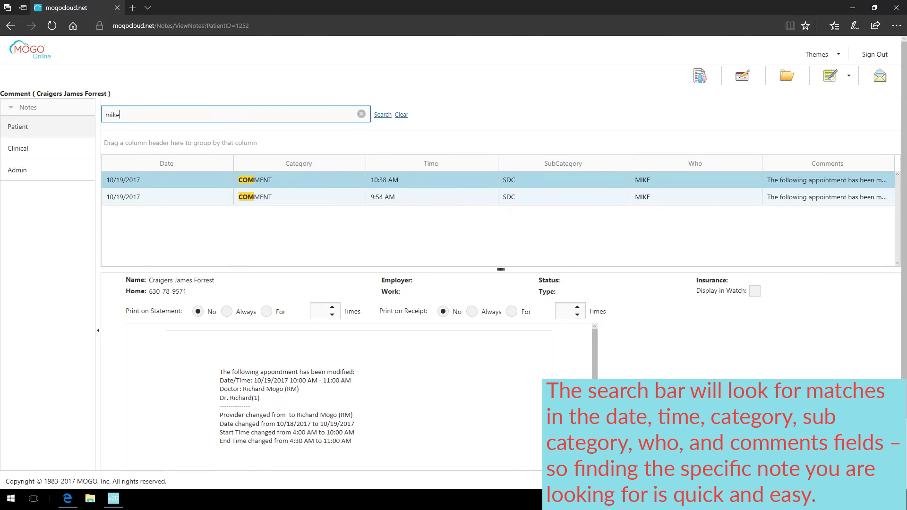
pyautogui.press('BackSpace')
pyautogui.press('BackSpace')
pyautogui.press('BackSpace')
pyautogui.press('BackSpace')
pyautogui.write('appoint')
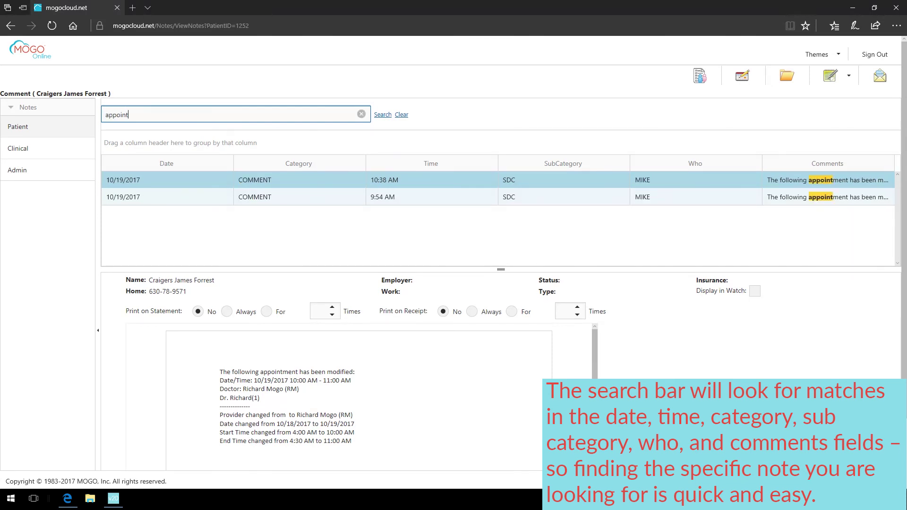
pyautogui.press('BackSpace')
pyautogui.press('BackSpace')
pyautogui.press('BackSpace')
pyautogui.press('BackSpace')
pyautogui.press('BackSpace')
pyautogui.press('BackSpace')
pyautogui.press('BackSpace')
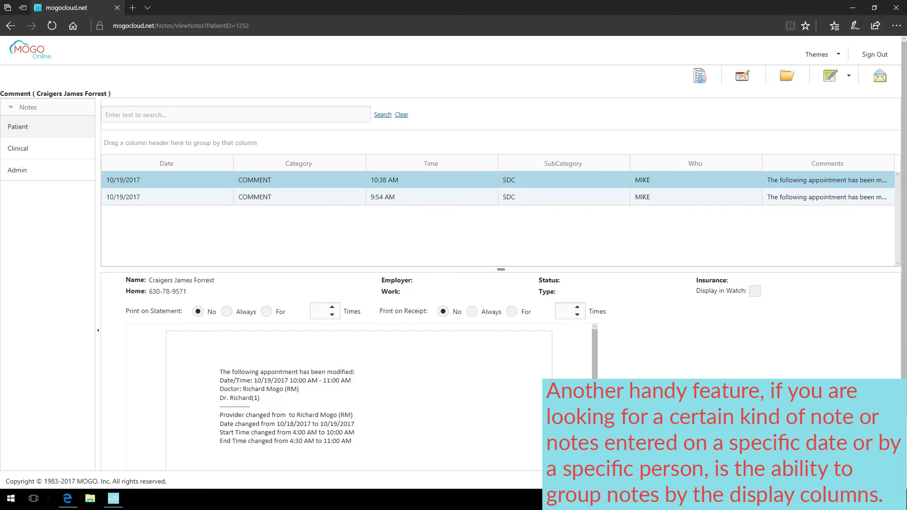
pyautogui.moveTo(167, 163); pyautogui.dragTo(142, 144)
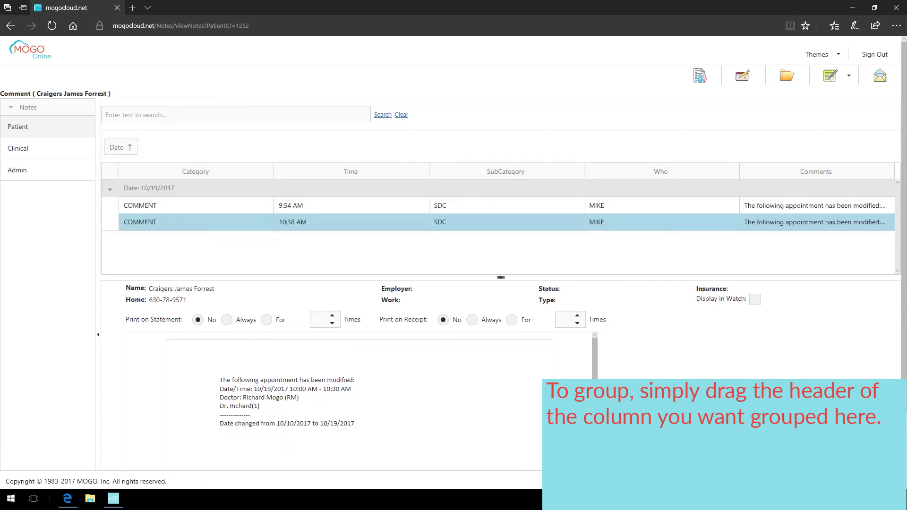
pyautogui.click(109, 188)
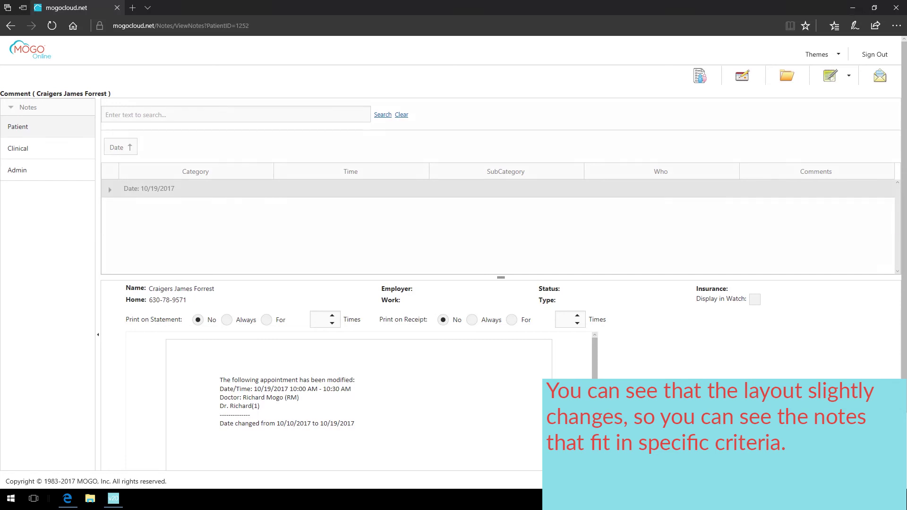
pyautogui.click(109, 189)
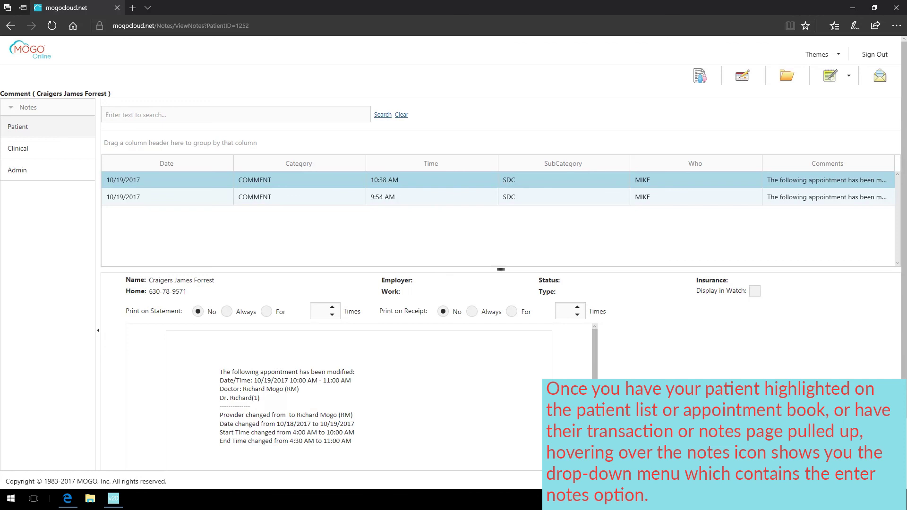
# - Save the note 'patient changed their appointment time, 10AM' to the Patient cabinet
pyautogui.moveTo(829, 75)
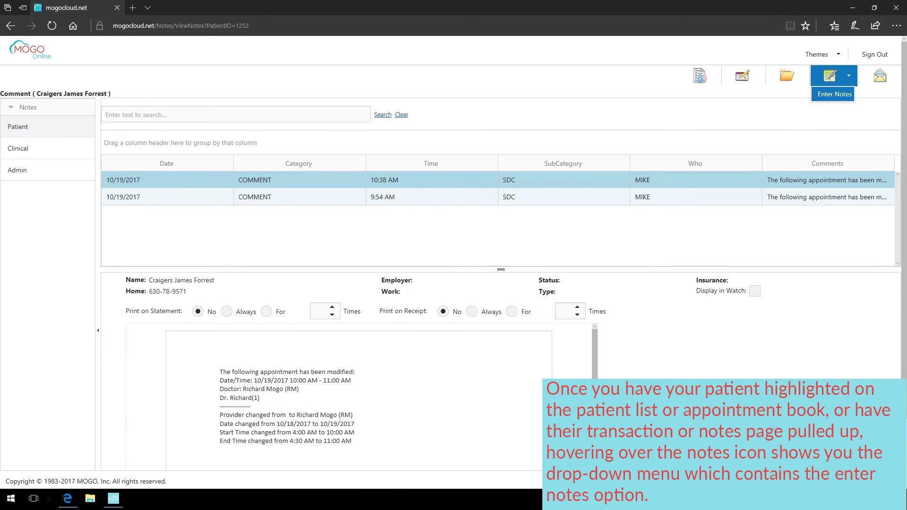
pyautogui.click(832, 94)
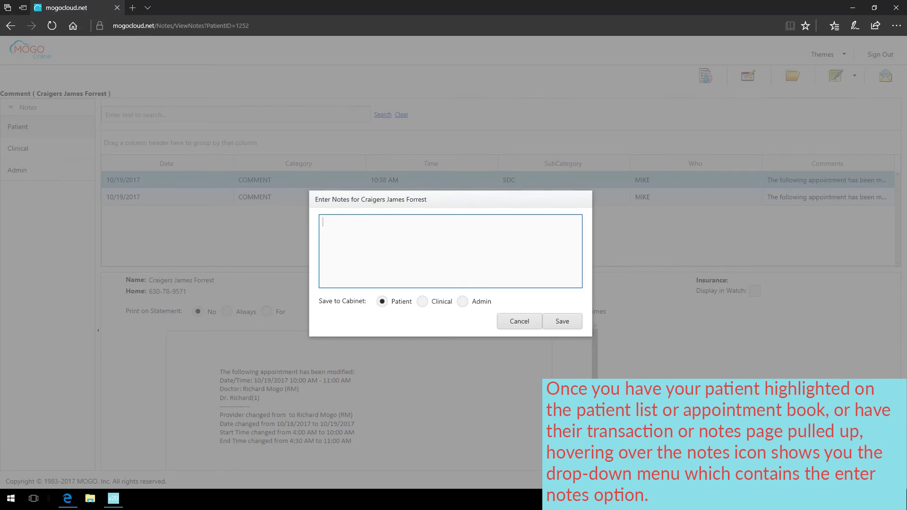
pyautogui.write('patient changed their appointment time,')
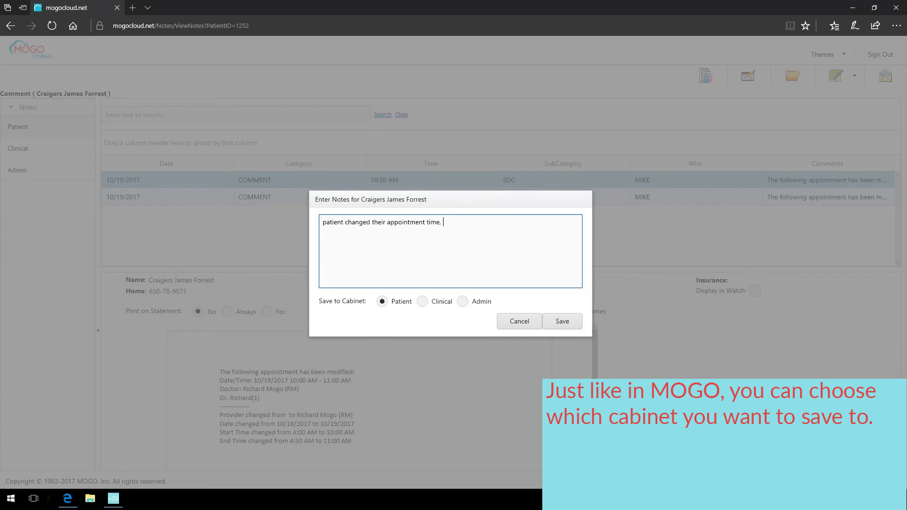
pyautogui.write('10AM')
pyautogui.click(562, 321)
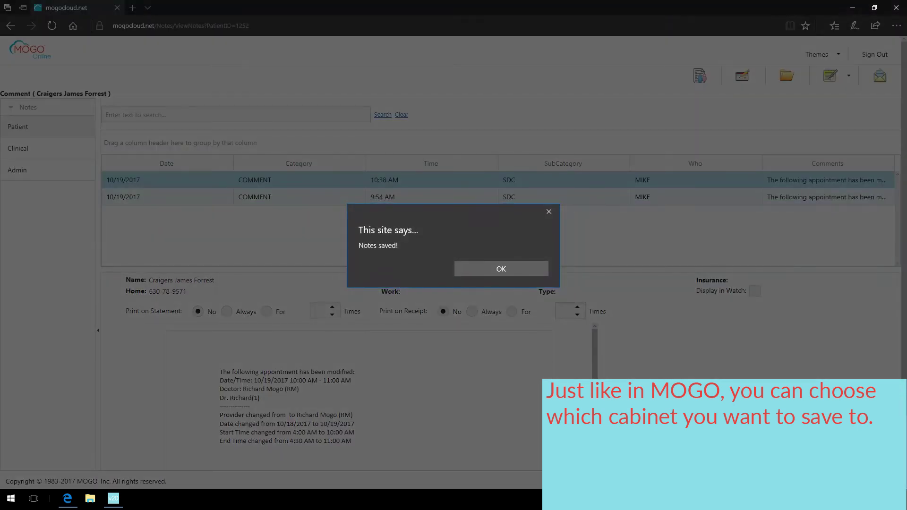
pyautogui.press('Return')
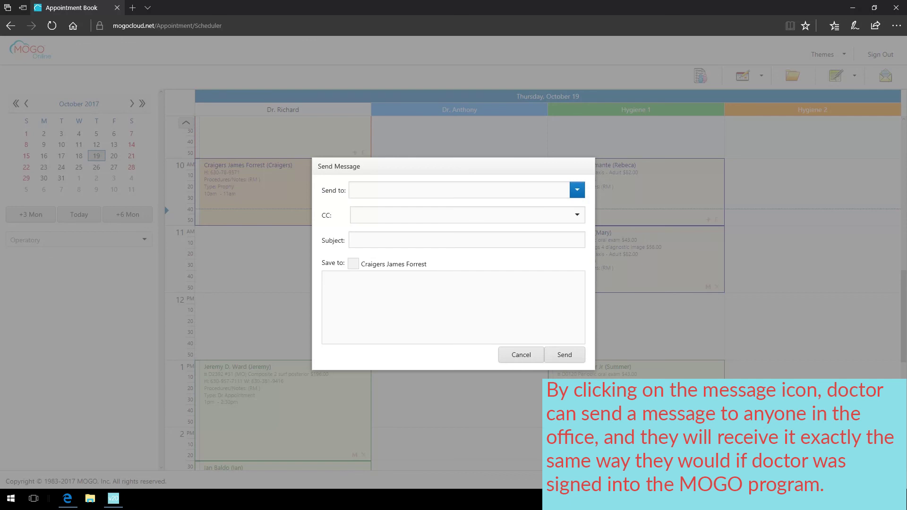
# - Choose three staff members as message recipients and one colleague as CC
pyautogui.click(577, 190)
pyautogui.click(360, 231)
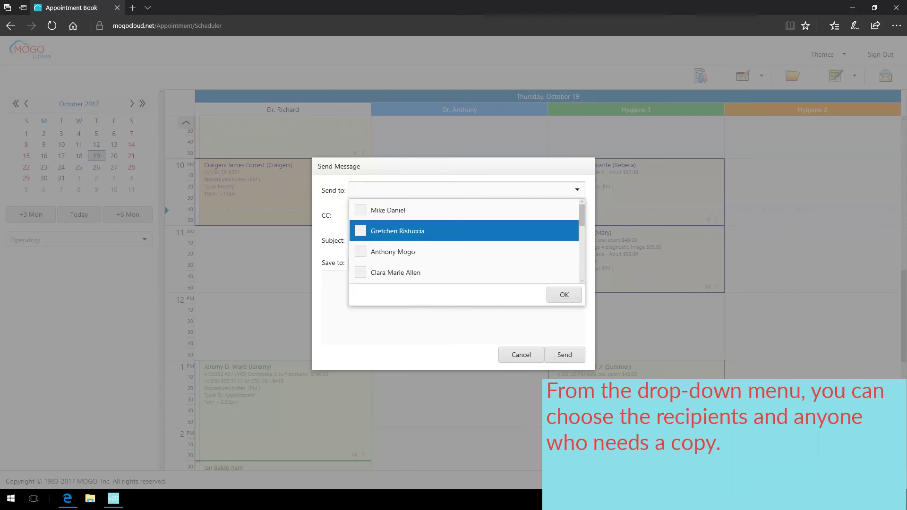
pyautogui.press('space')
pyautogui.press('Down')
pyautogui.press('space')
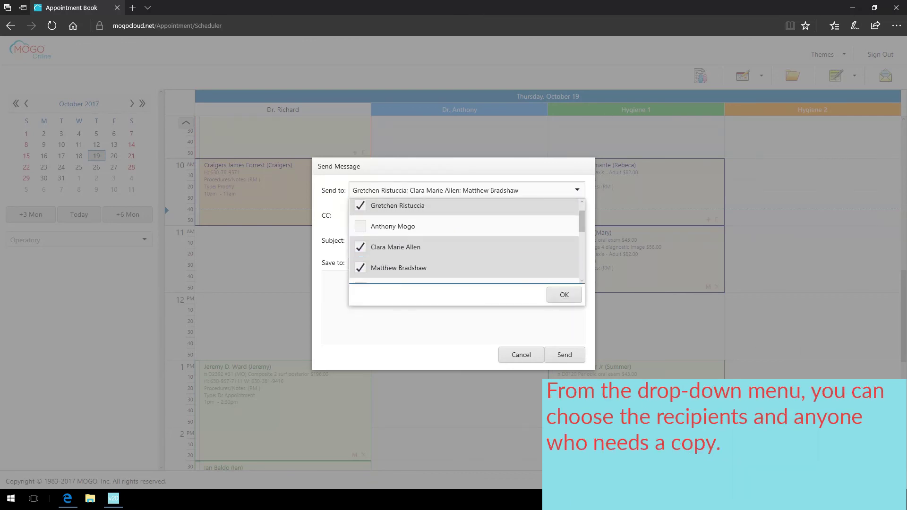
pyautogui.press('Return')
pyautogui.press('Tab')
pyautogui.hotkey('alt', 'Down')
pyautogui.press('Down')
pyautogui.press('Down')
pyautogui.press('Down')
pyautogui.press('Down')
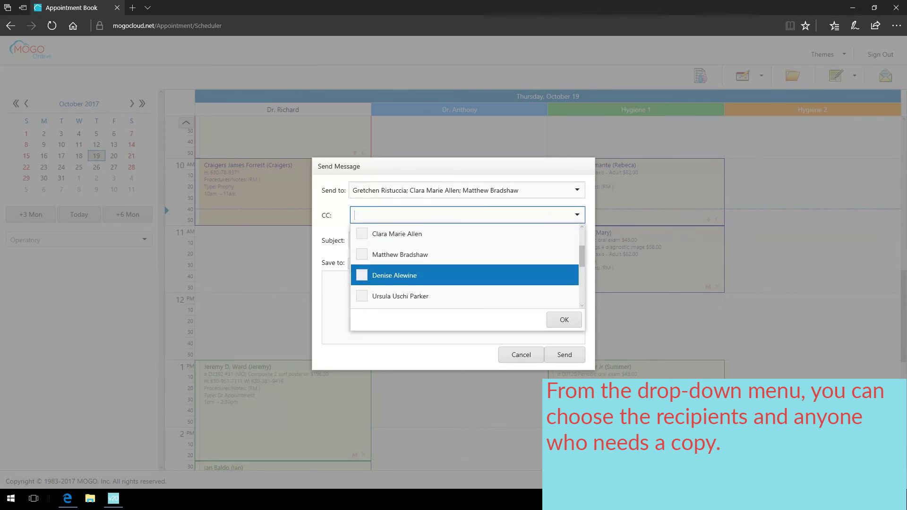
pyautogui.press('space')
pyautogui.press('Return')
# - Enter a subject asking to call the patient and tick Save to patient
pyautogui.press('Tab')
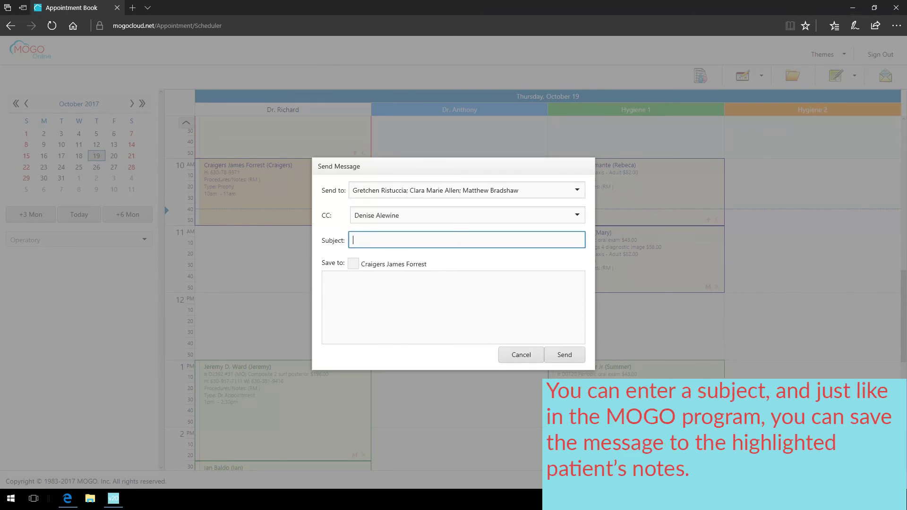
pyautogui.write('call craigers')
pyautogui.press('Tab')
pyautogui.press('space')
pyautogui.press('Tab')
# - Write the message about the patient's call and rescheduled appointment, sign it, and send it
pyautogui.write('hey gang,')
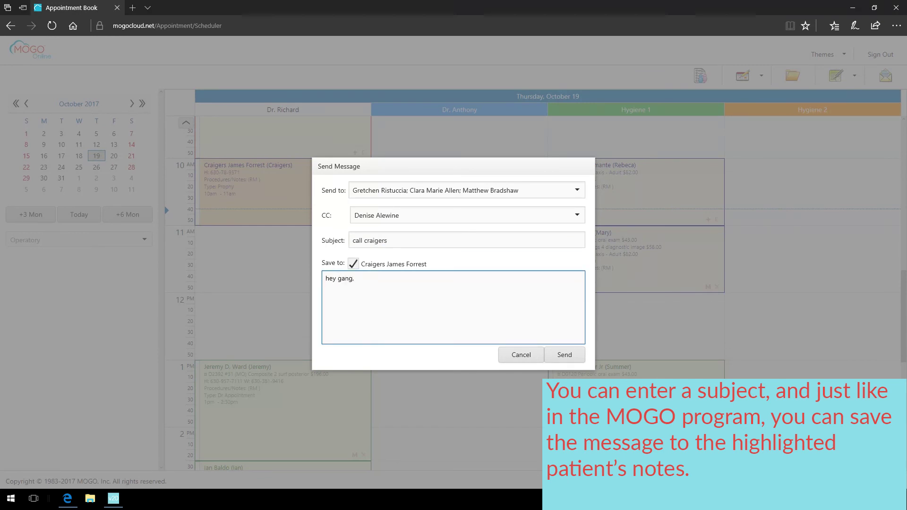
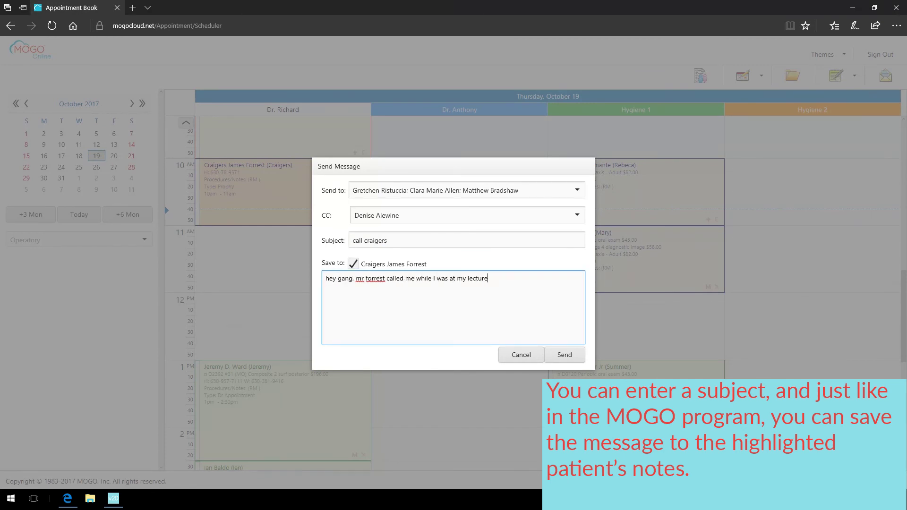
pyautogui.write('.  I scheduled his appointment but ')
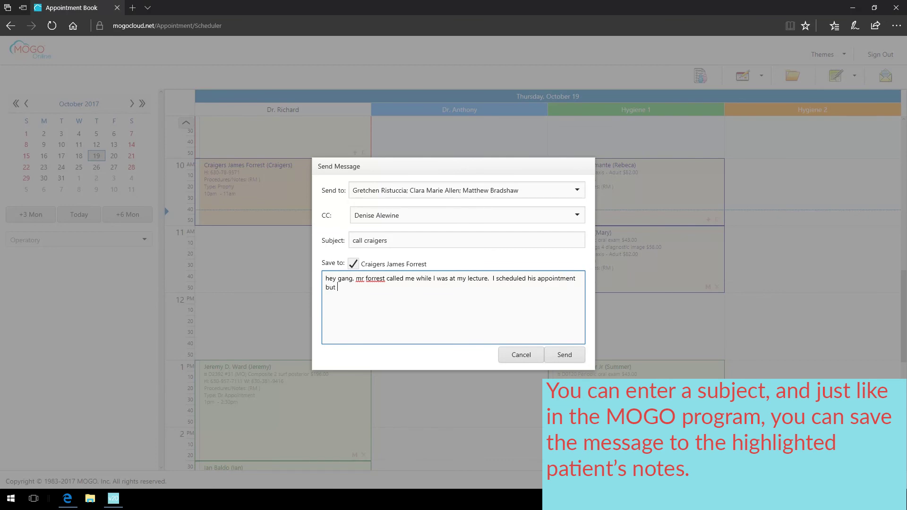
pyautogui.write('he needs a call from one of the hygienists.')
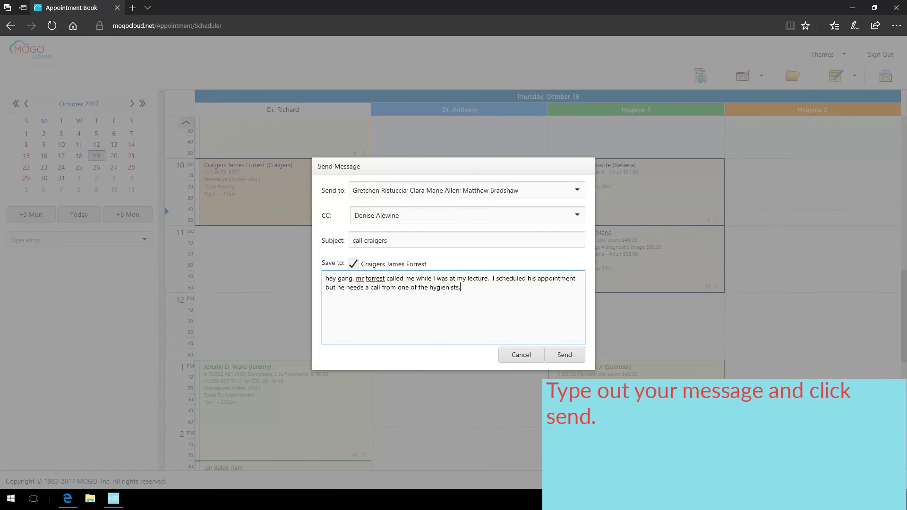
pyautogui.write('  please call him as soon as possible.')
pyautogui.press('Return')
pyautogui.press('Return')
pyautogui.write('DR. D')
pyautogui.click(564, 355)
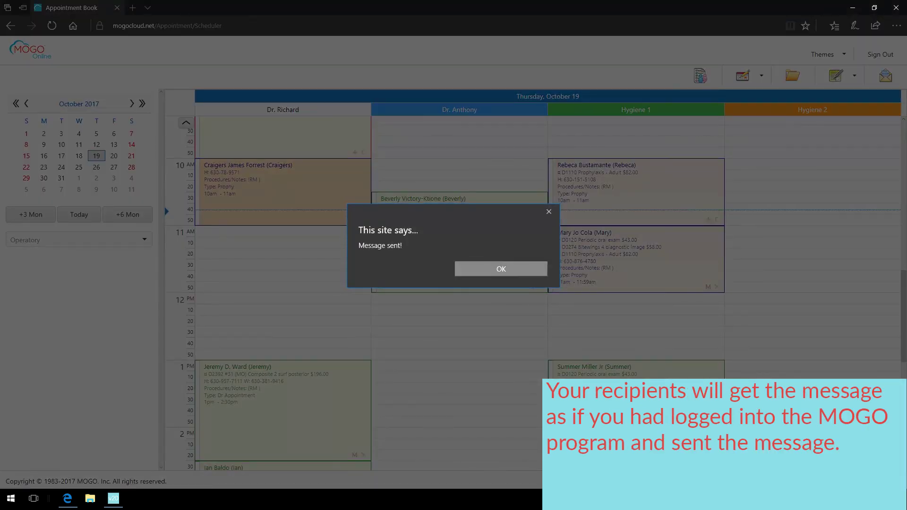
pyautogui.click(501, 268)
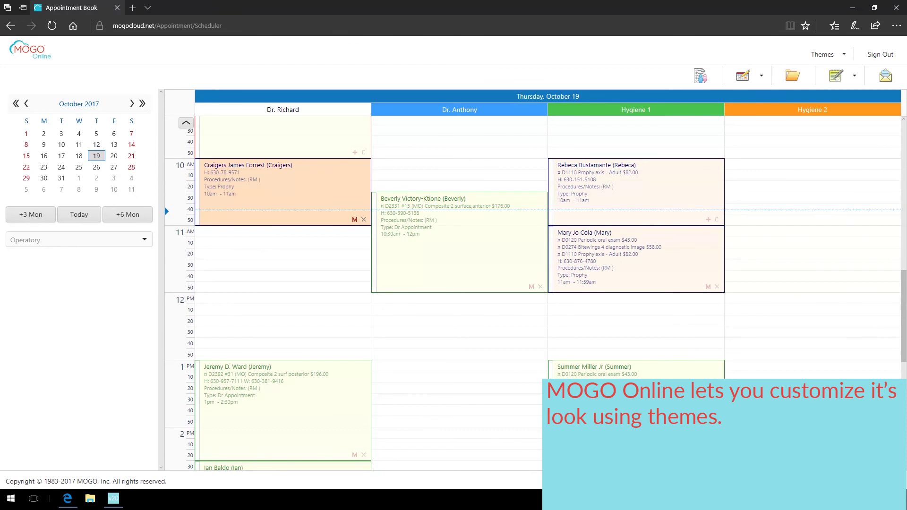
# - Switch the interface theme to Soft Orange
pyautogui.click(822, 54)
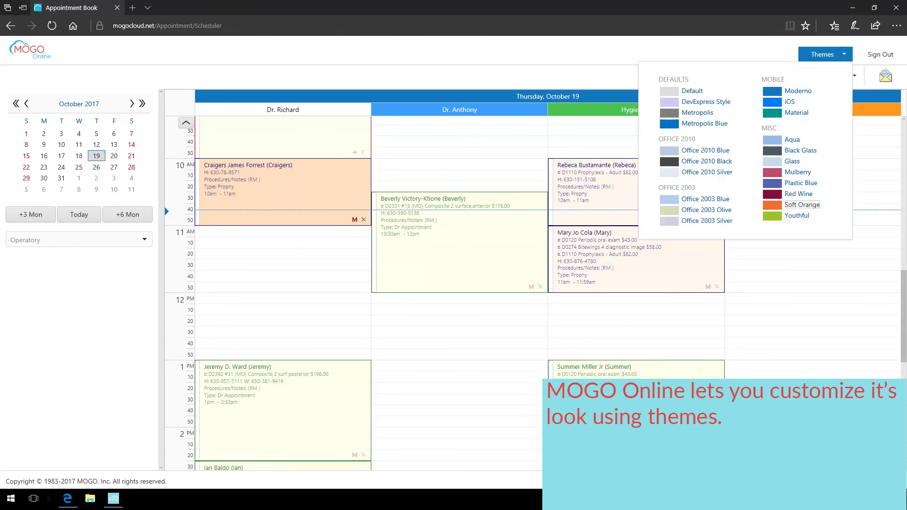
pyautogui.click(801, 204)
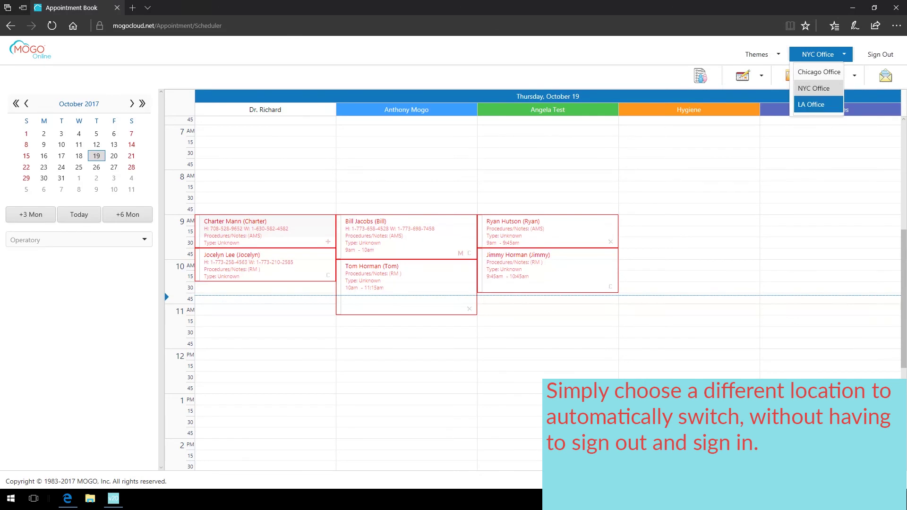
# - Switch the office location to LA Office, then to Chicago Office with its nine operatory columns
pyautogui.press('Return')
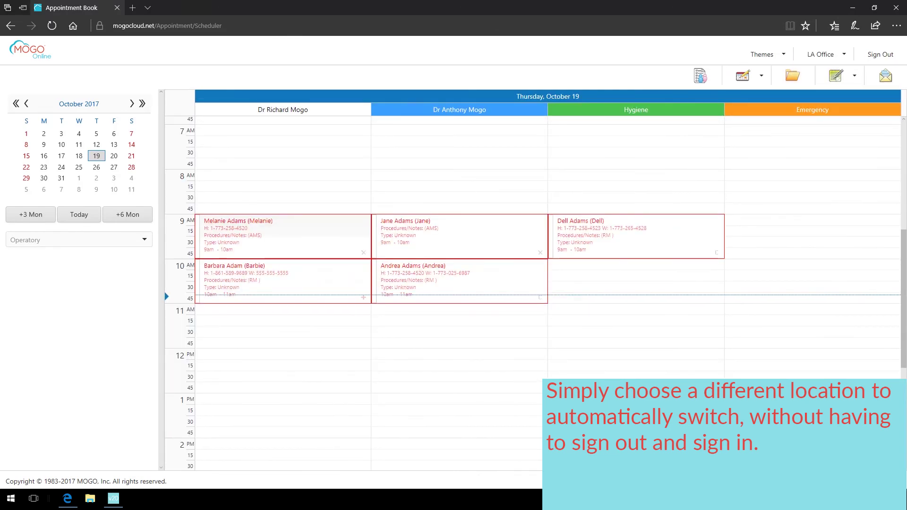
pyautogui.press('Return')
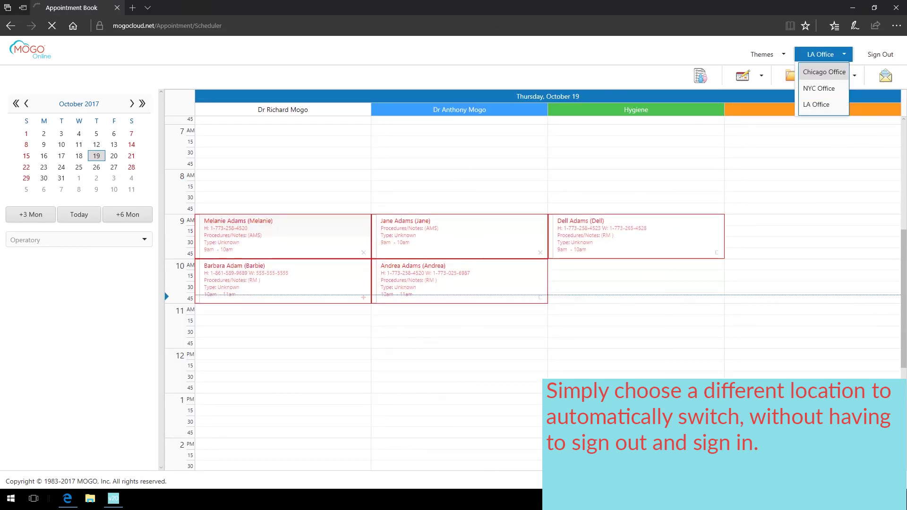
pyautogui.press('Return')
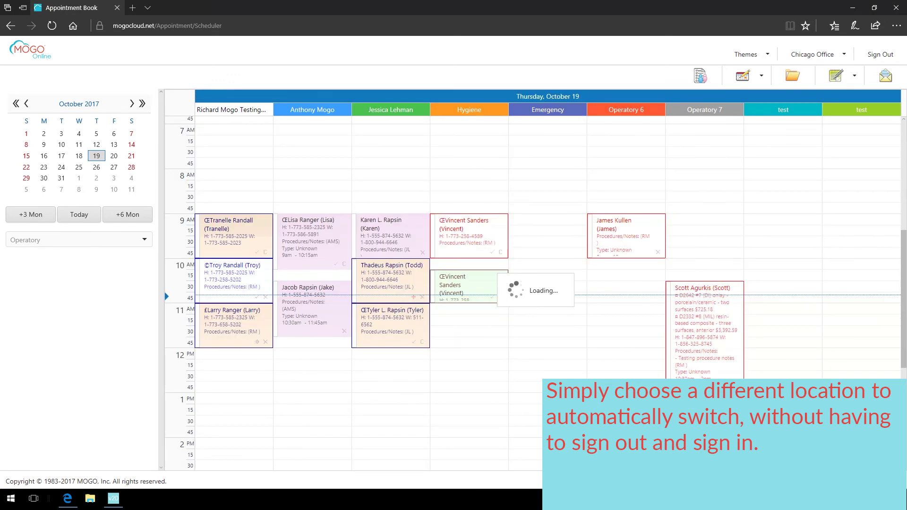